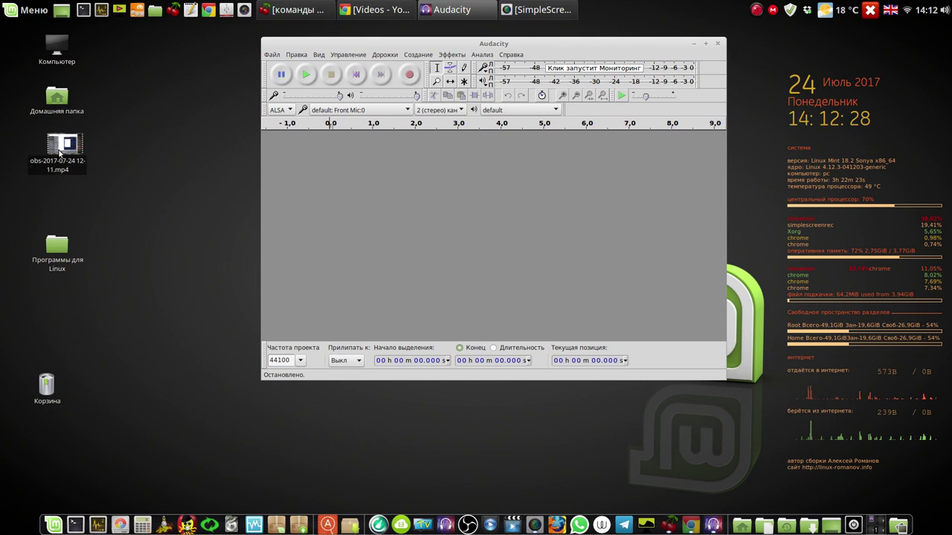
drag(61, 152, 426, 206)
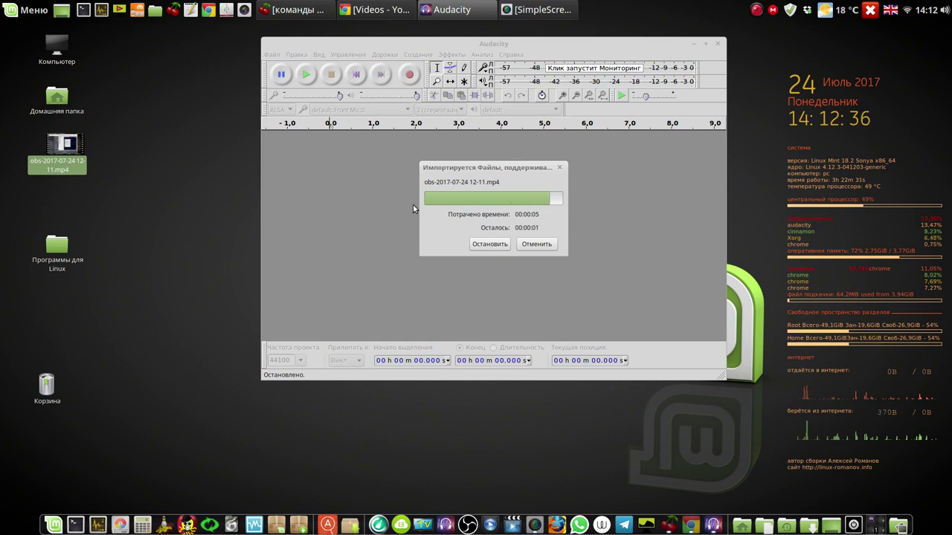
click(272, 55)
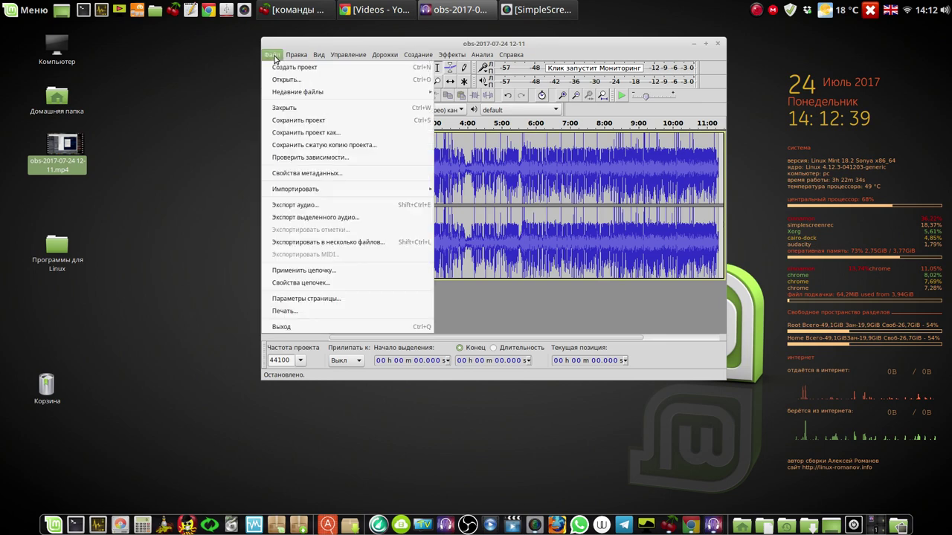
click(302, 120)
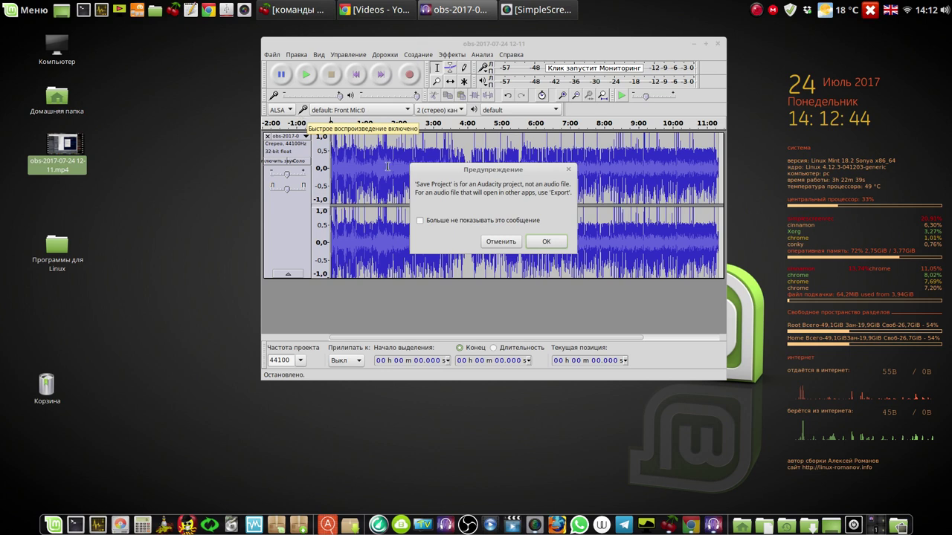
click(512, 243)
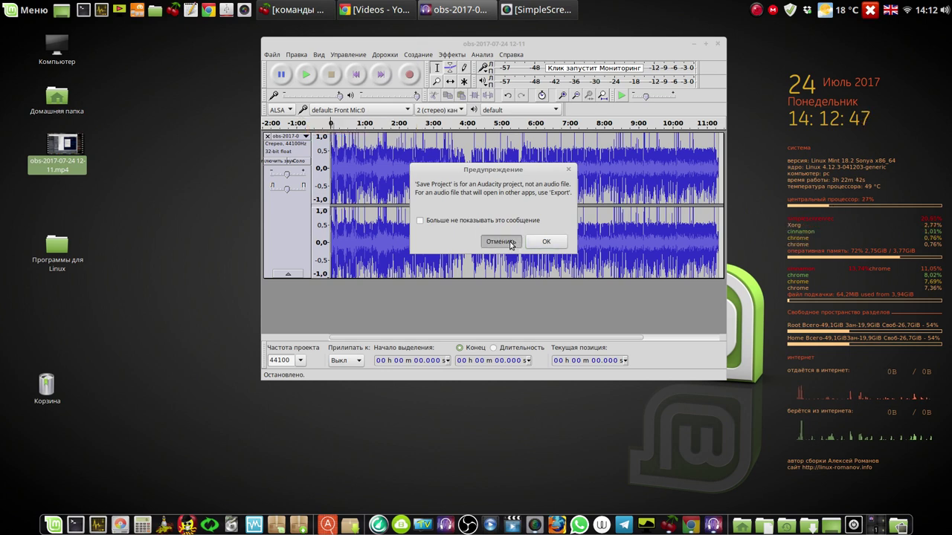
click(717, 43)
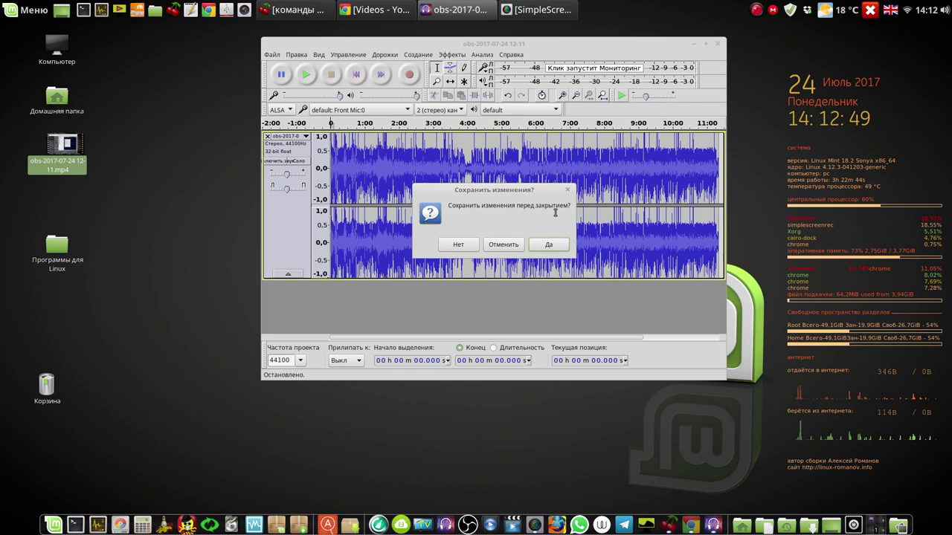
click(454, 245)
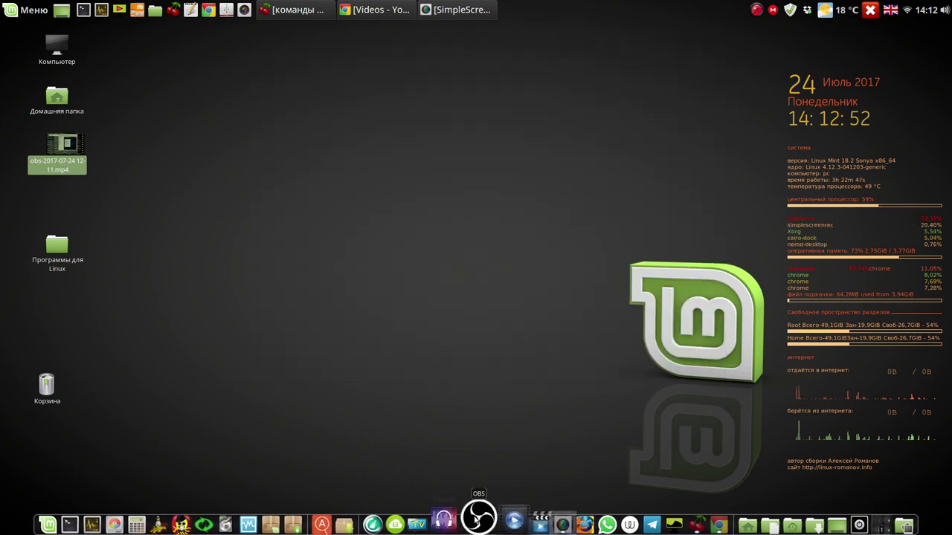
Relaunch Audacity and save the empty project as test in the desktop folder (Рабочий стол).
click(456, 521)
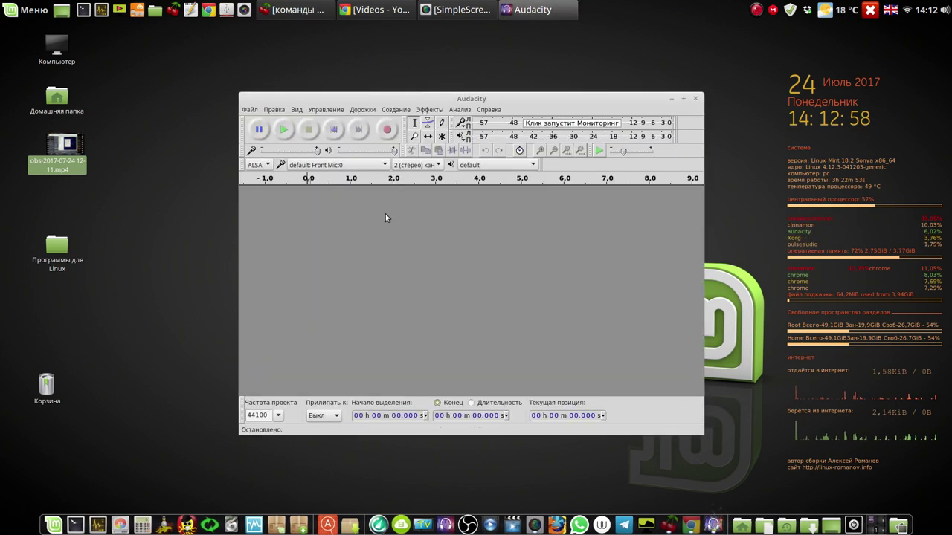
click(252, 110)
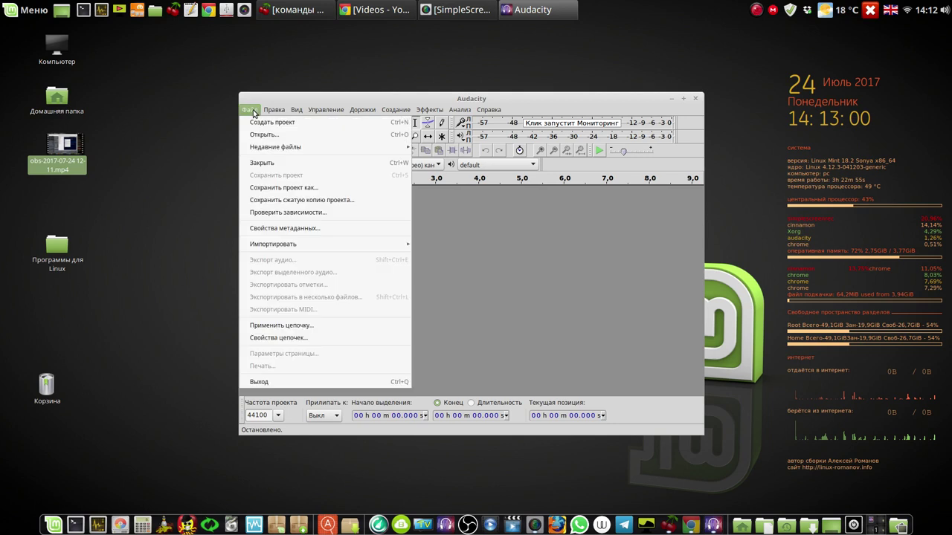
click(281, 189)
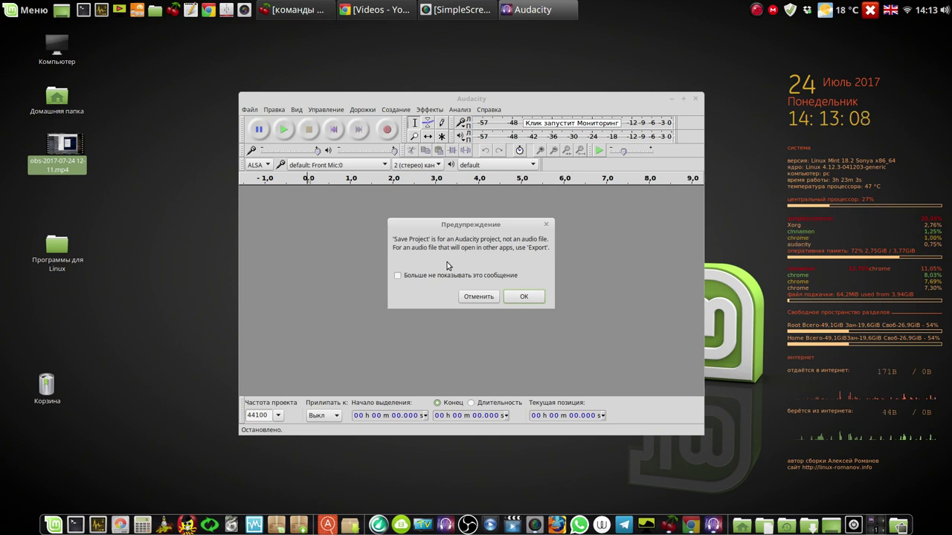
click(513, 296)
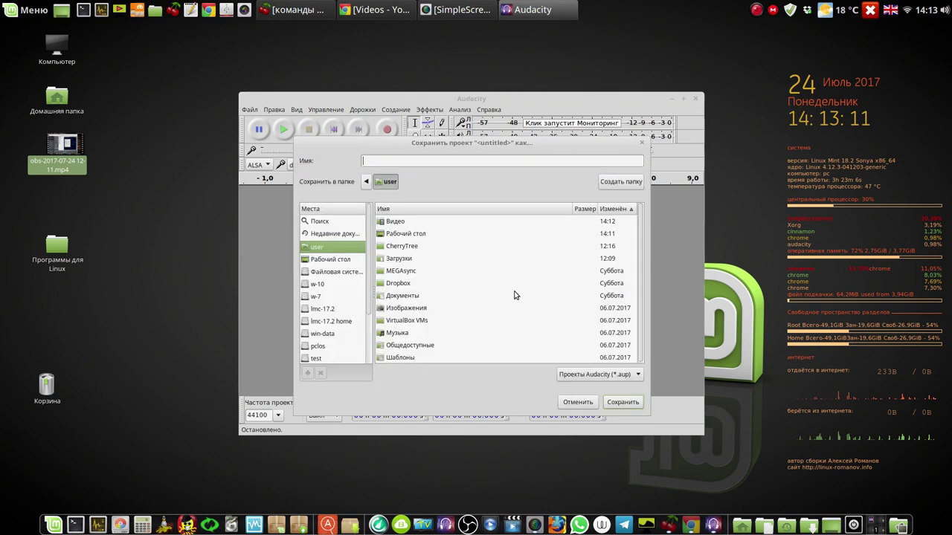
click(332, 258)
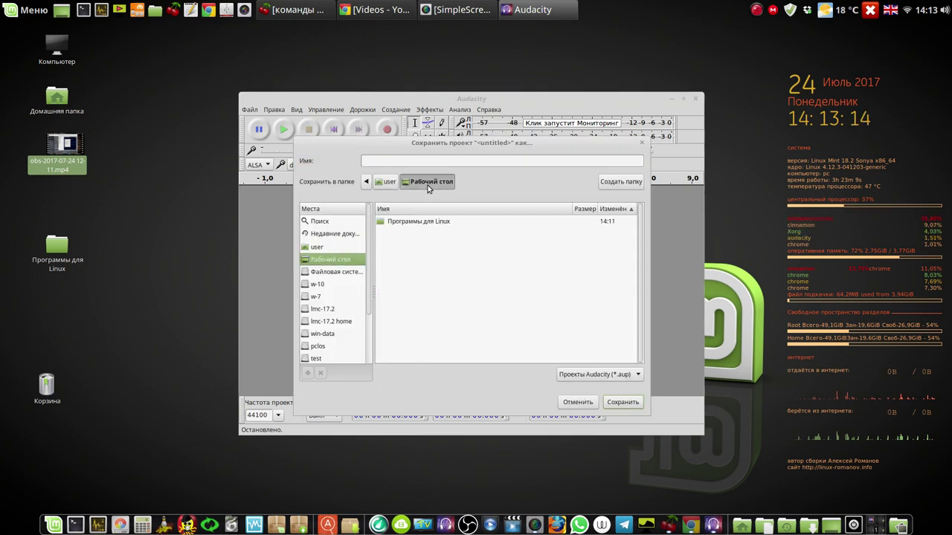
click(418, 161)
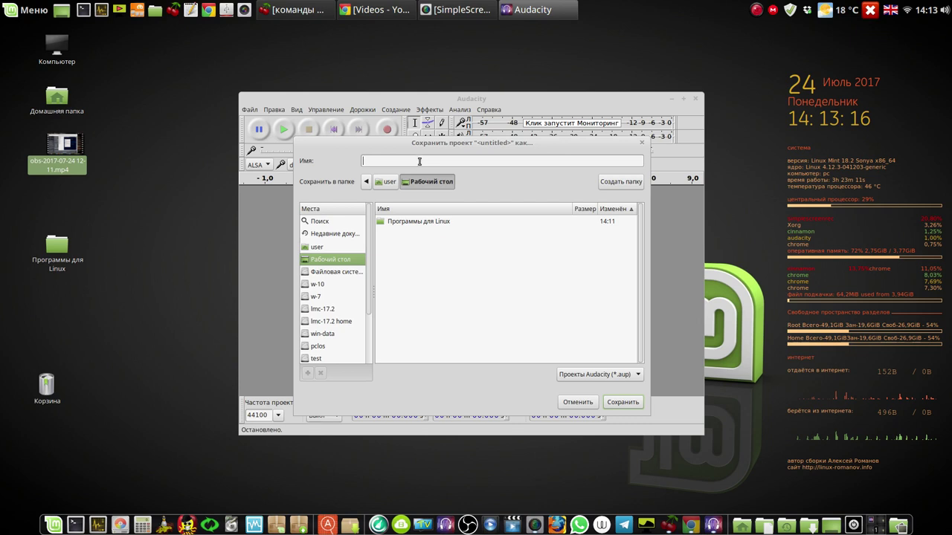
text(test)
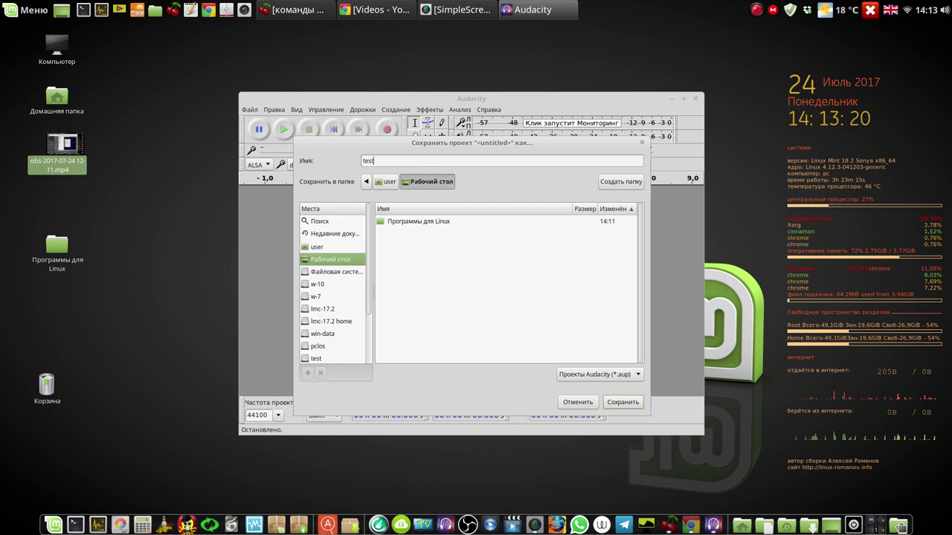
click(623, 405)
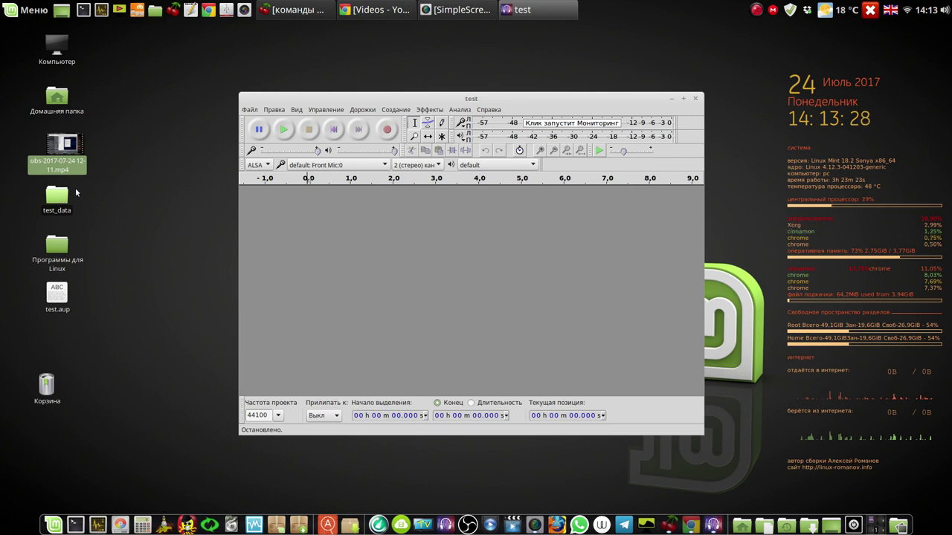
click(64, 149)
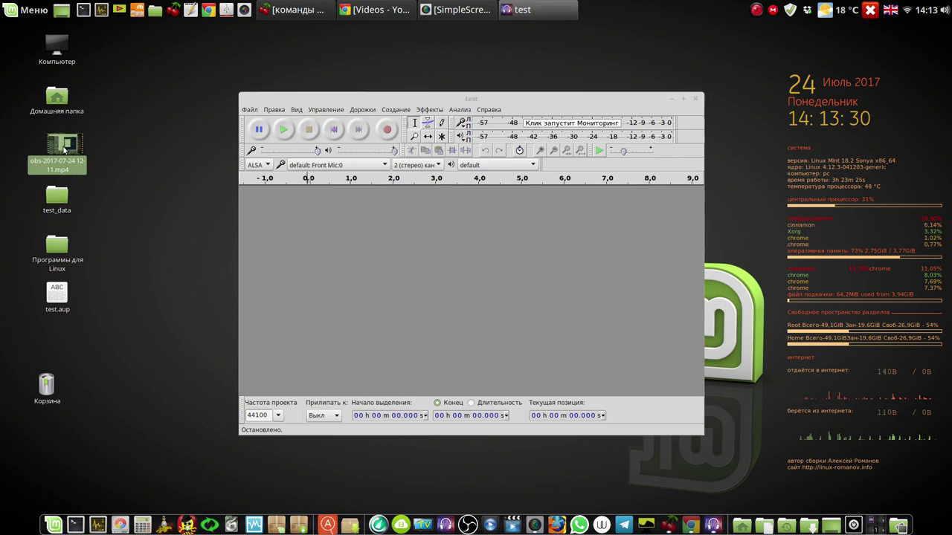
drag(64, 150, 403, 256)
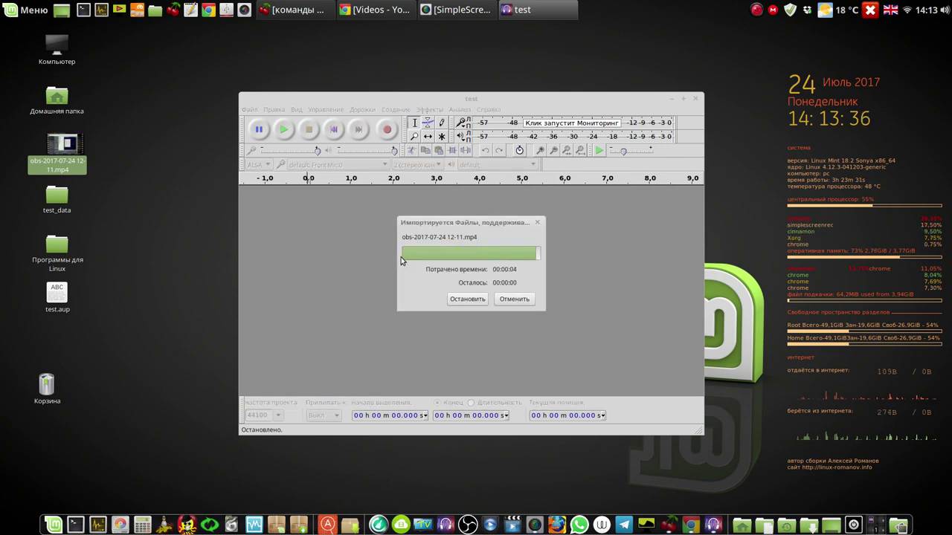
click(683, 99)
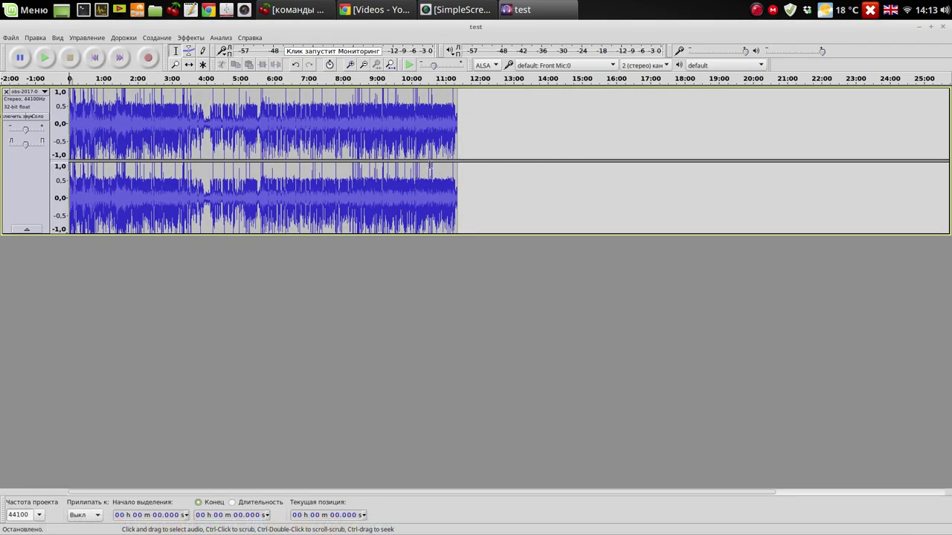
Play the opening seconds of the imported track, stop, and return to the start of the track.
click(351, 66)
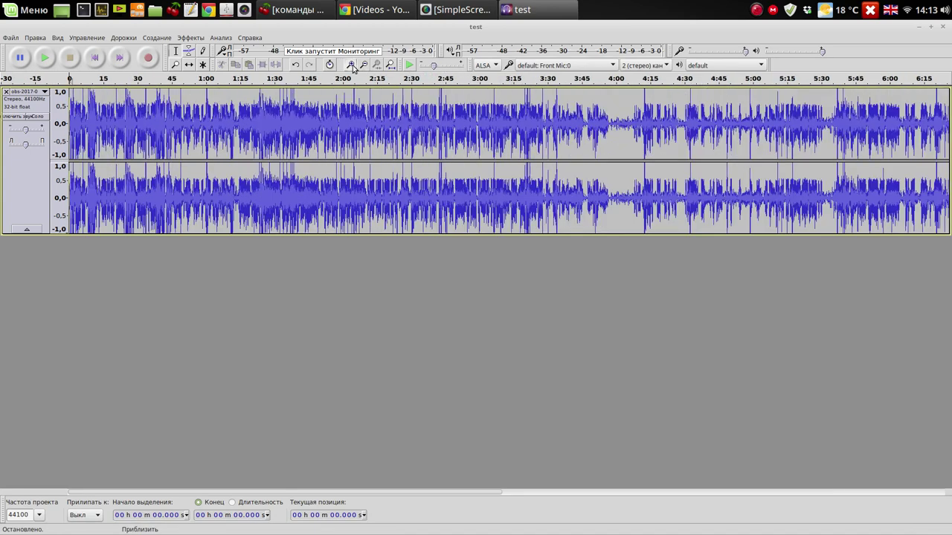
click(351, 66)
click(351, 66)
click(351, 66)
click(351, 66)
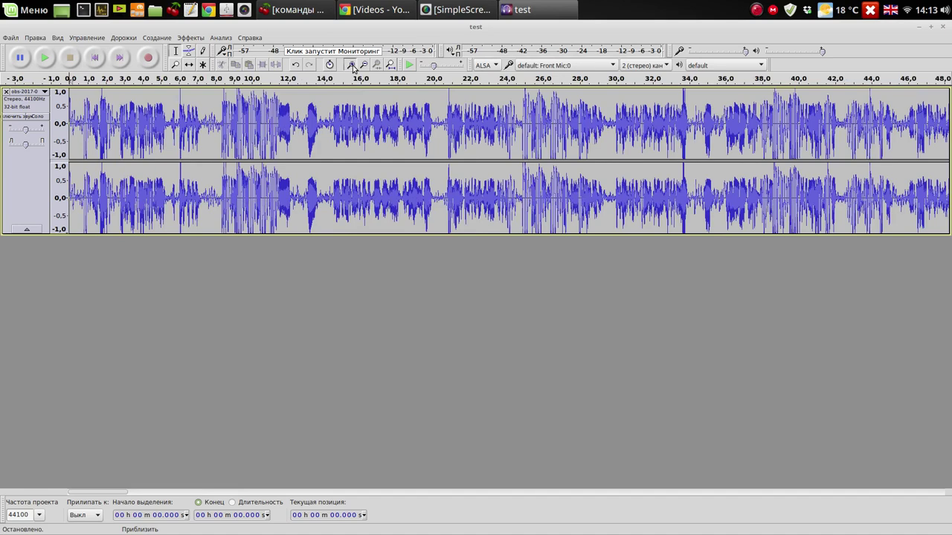
click(351, 66)
click(351, 65)
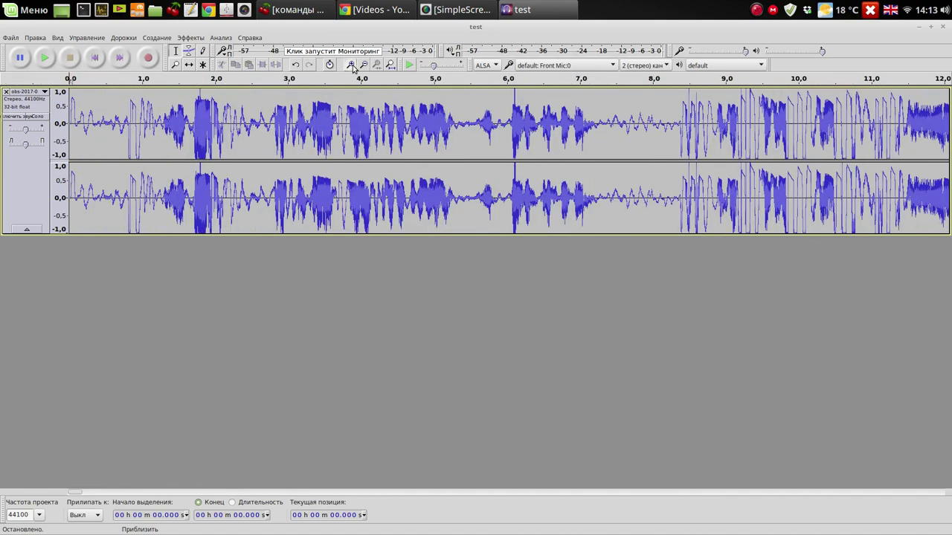
click(45, 60)
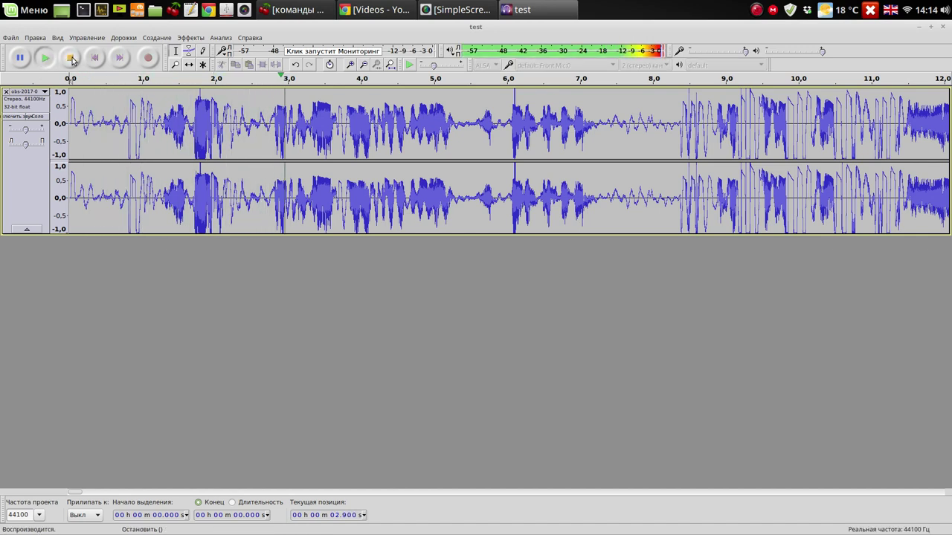
click(71, 59)
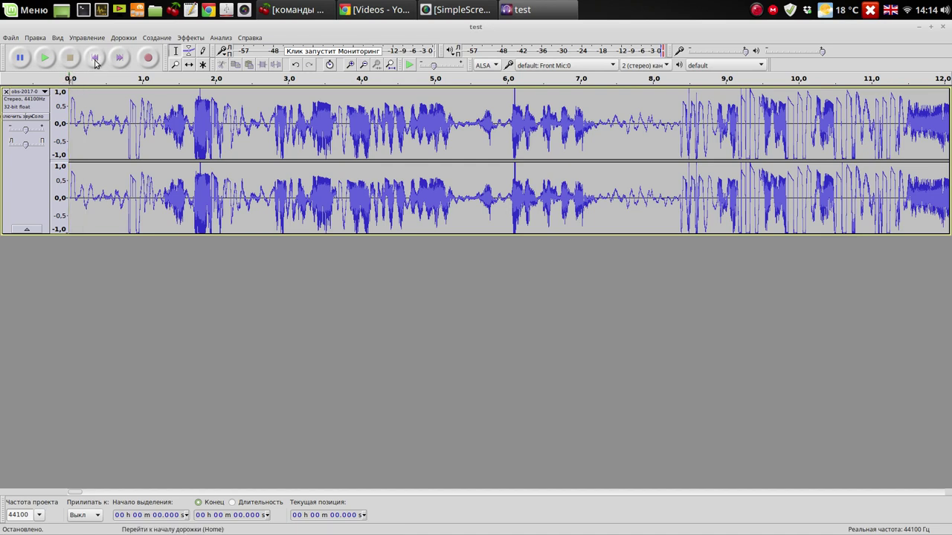
click(96, 59)
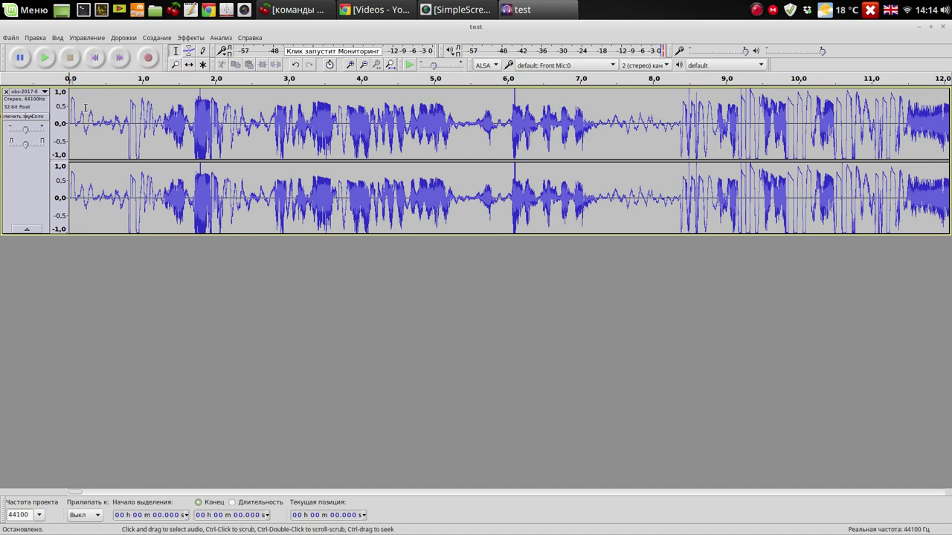
Replace about the first 1.26 seconds of the track with generated silence.
drag(159, 117, 67, 111)
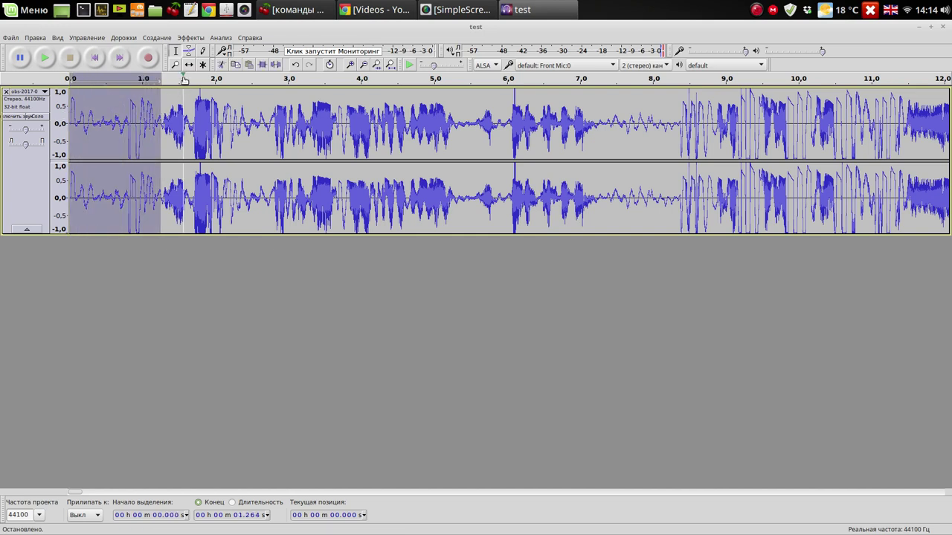
click(163, 41)
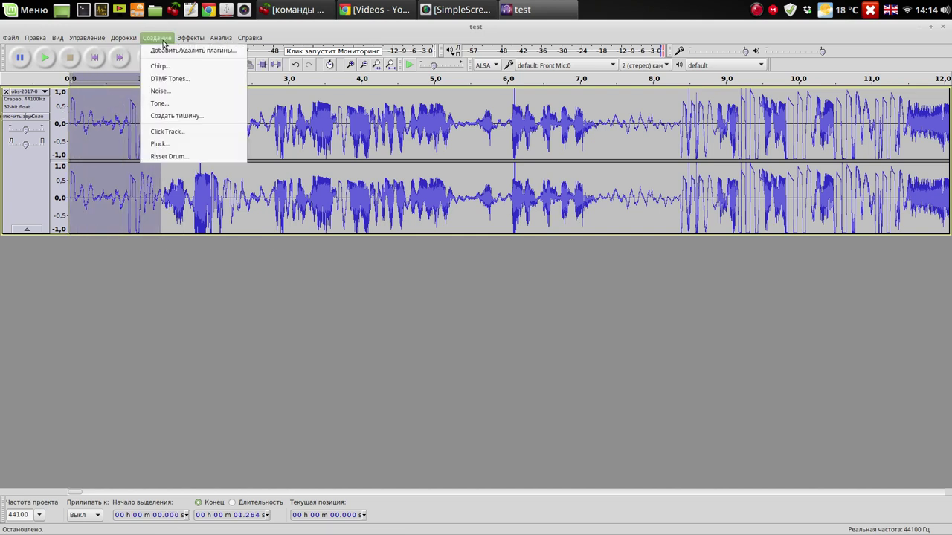
click(181, 115)
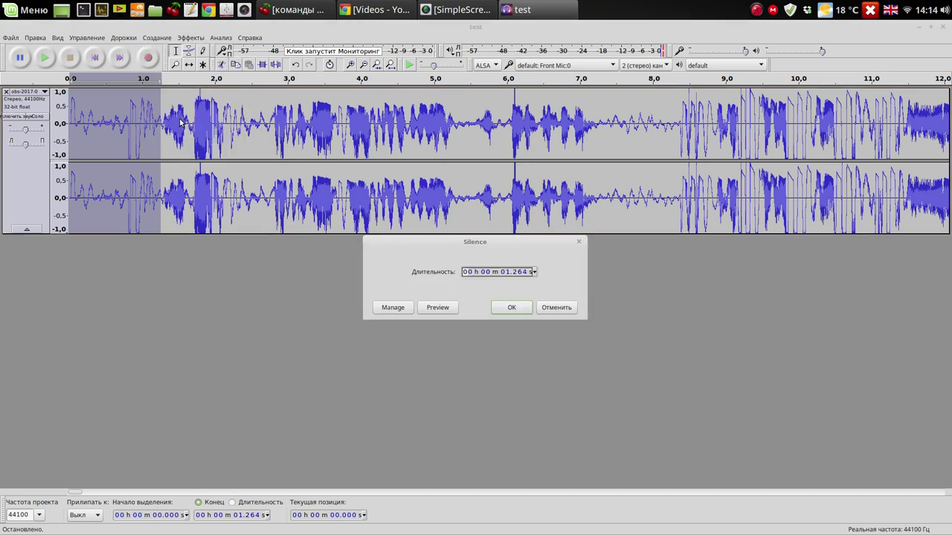
click(509, 307)
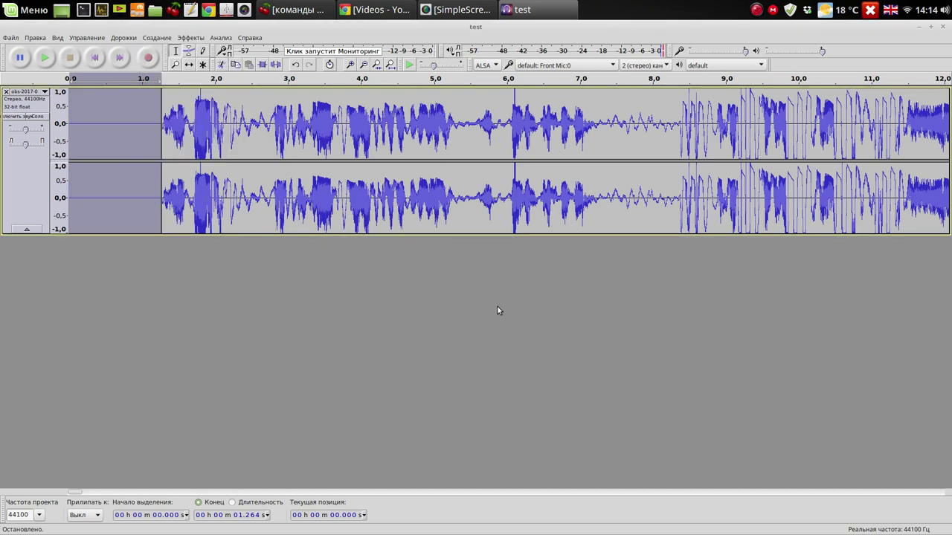
Listen to the track from its start to check the silenced opening, and stop playback.
click(142, 143)
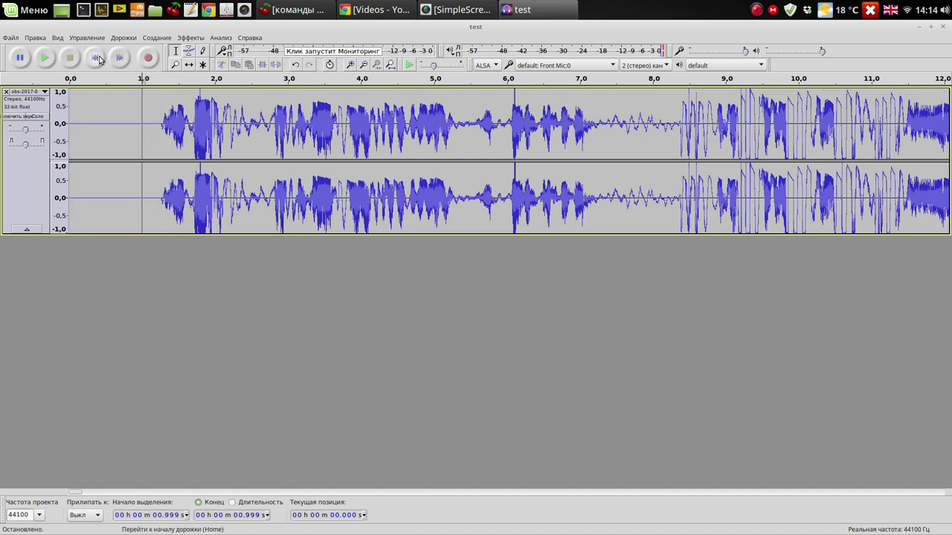
click(96, 57)
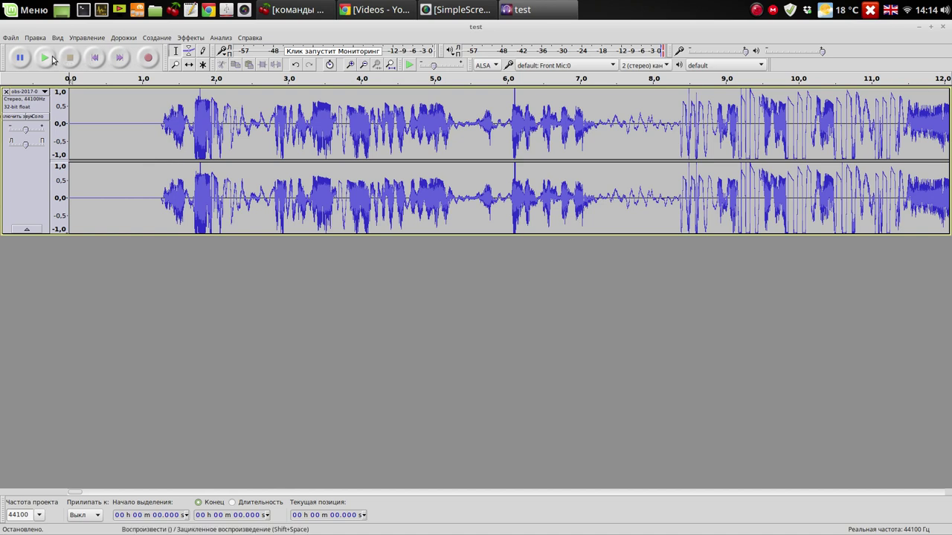
click(45, 58)
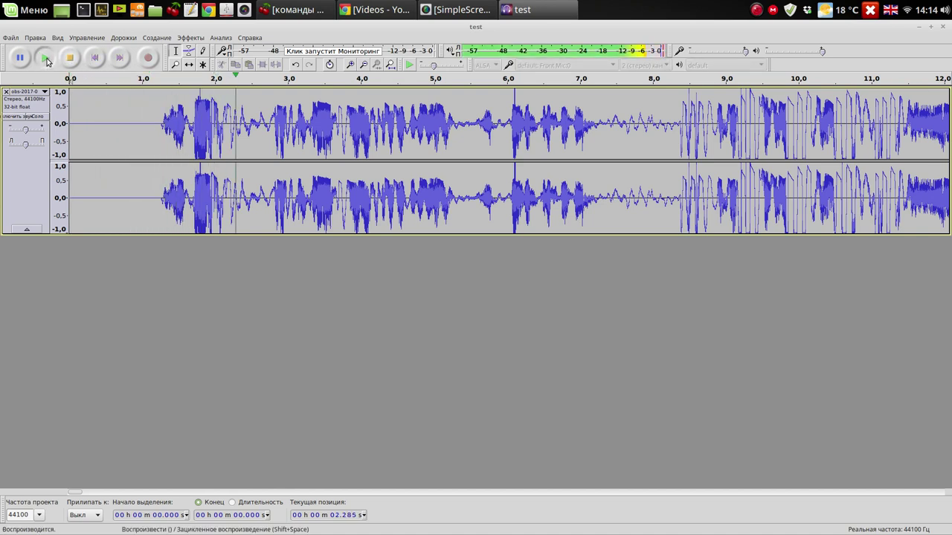
click(69, 58)
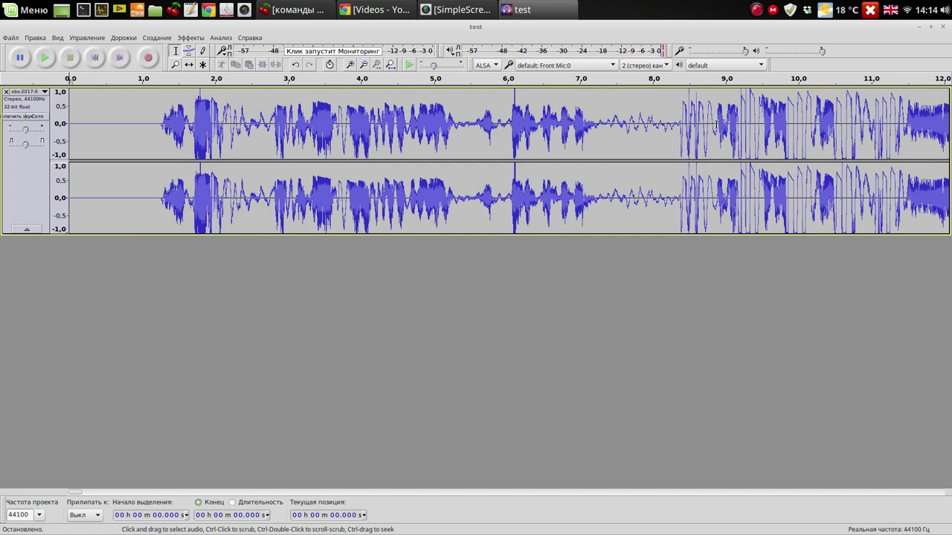
Listen to the noisy passage from about 7.27 to 8.88 seconds and capture it as the noise profile for Noise Reduction.
drag(716, 122, 599, 131)
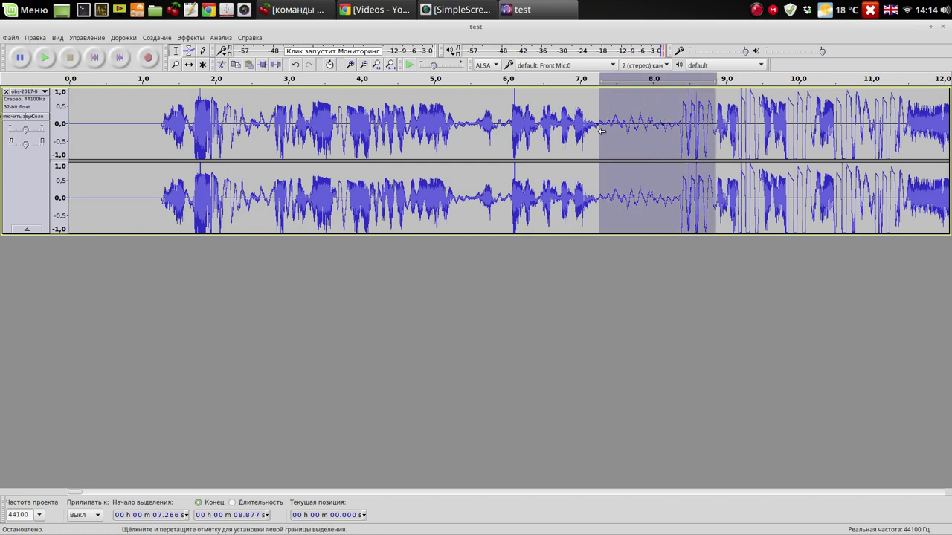
click(47, 58)
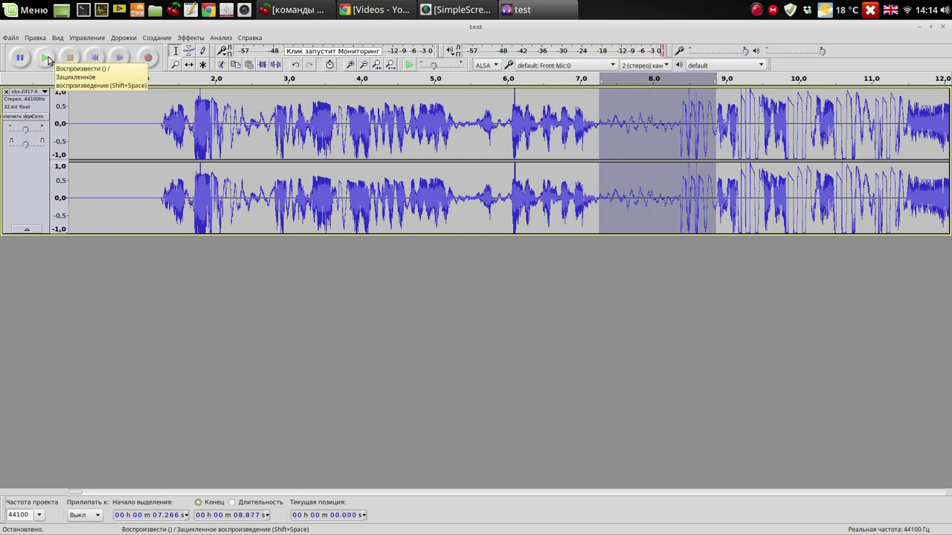
click(191, 38)
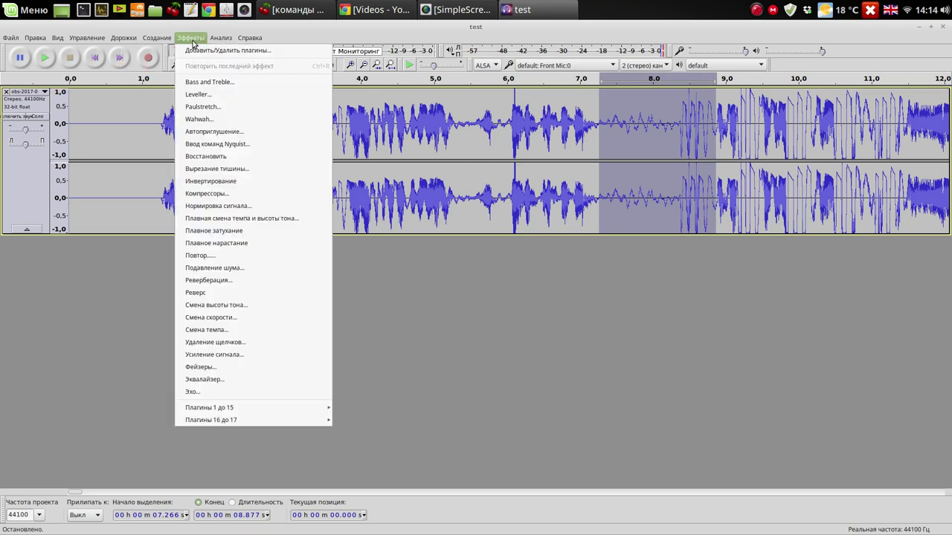
click(219, 269)
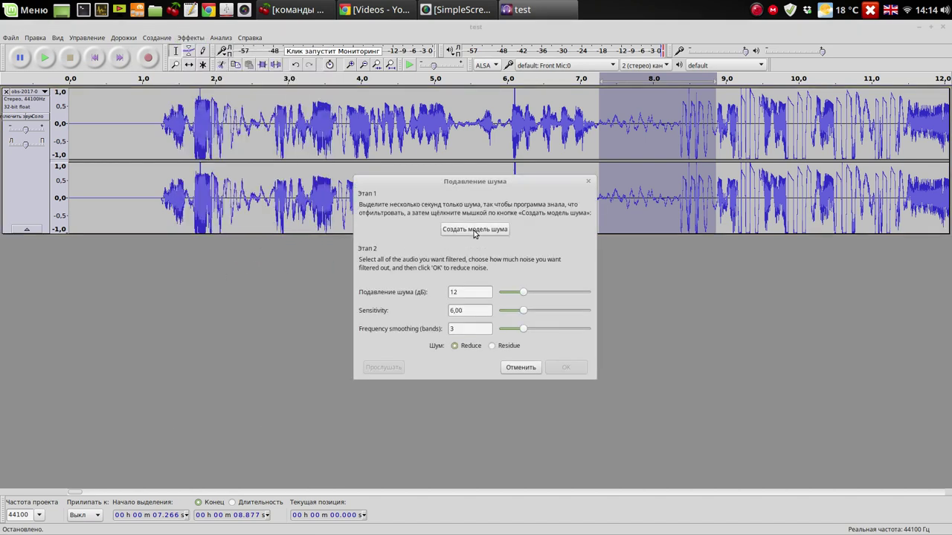
click(474, 230)
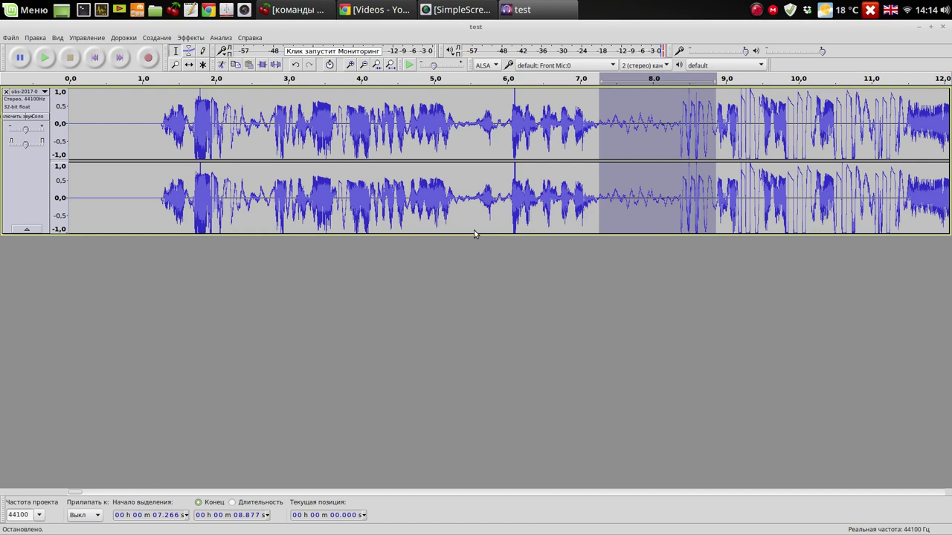
Apply Noise Reduction to the entire track with 12 dB reduction, sensitivity 6.00 and frequency smoothing of 3 bands.
click(157, 118)
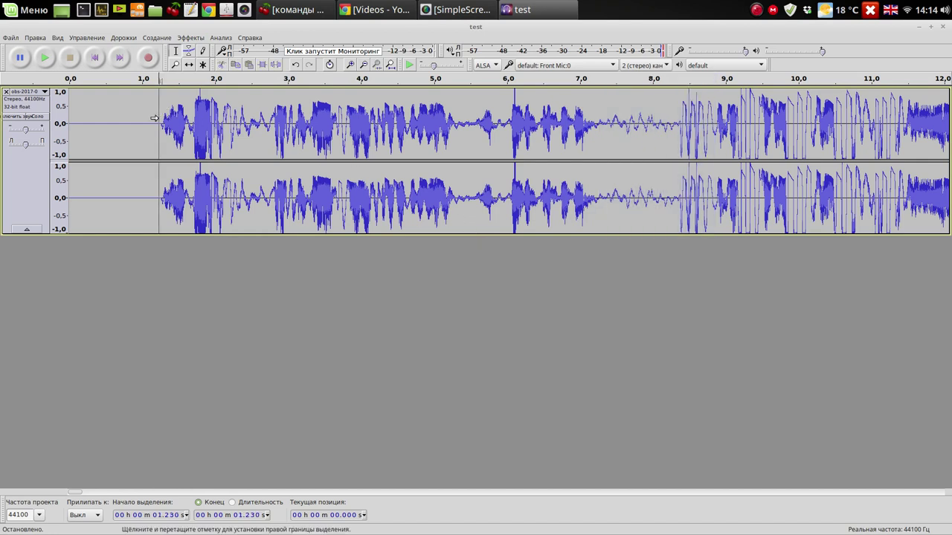
key(ctrl+a)
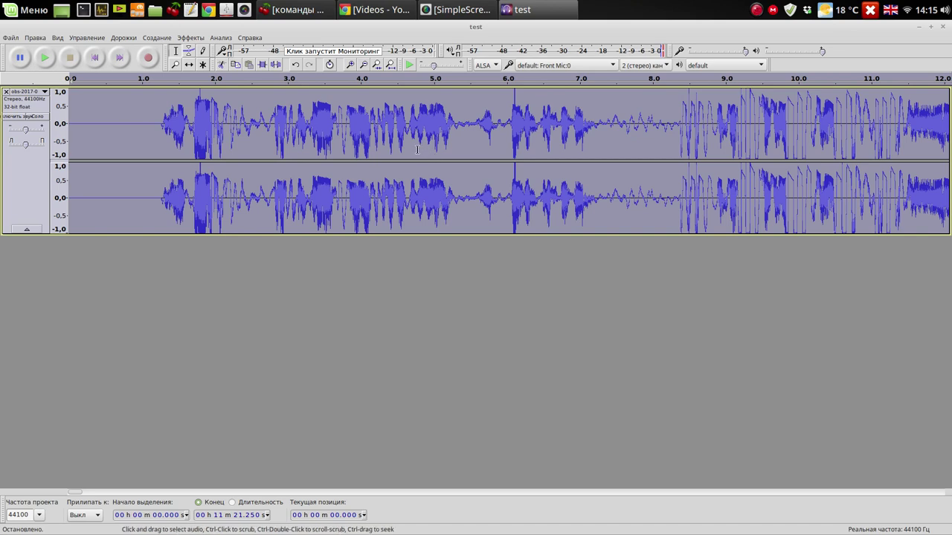
click(192, 38)
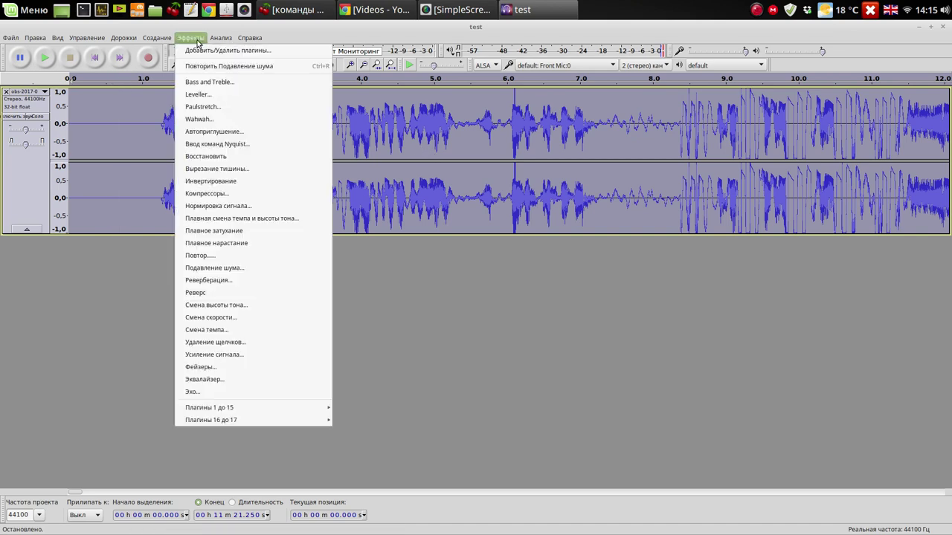
click(224, 269)
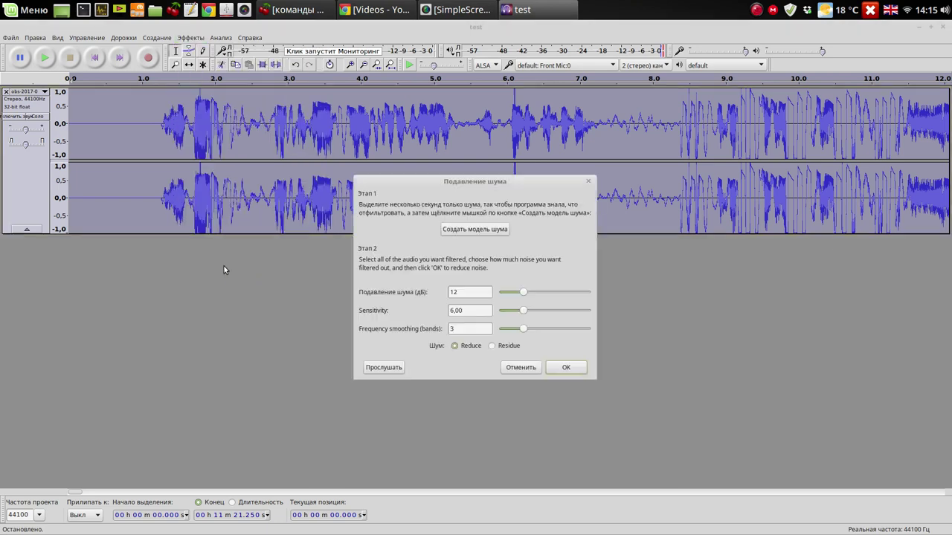
click(565, 368)
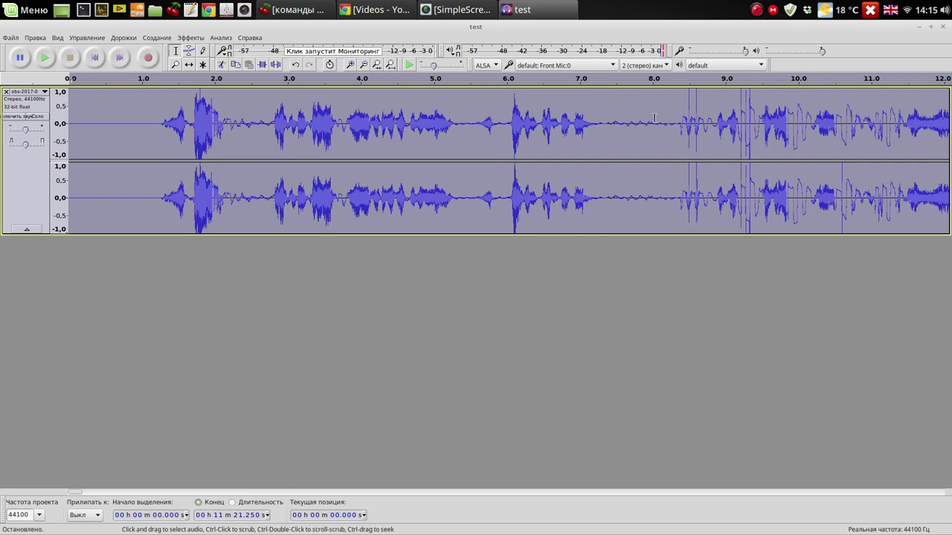
Apply Click Removal to the entire track with a threshold of 200 and a maximum spike width of 20.
click(189, 39)
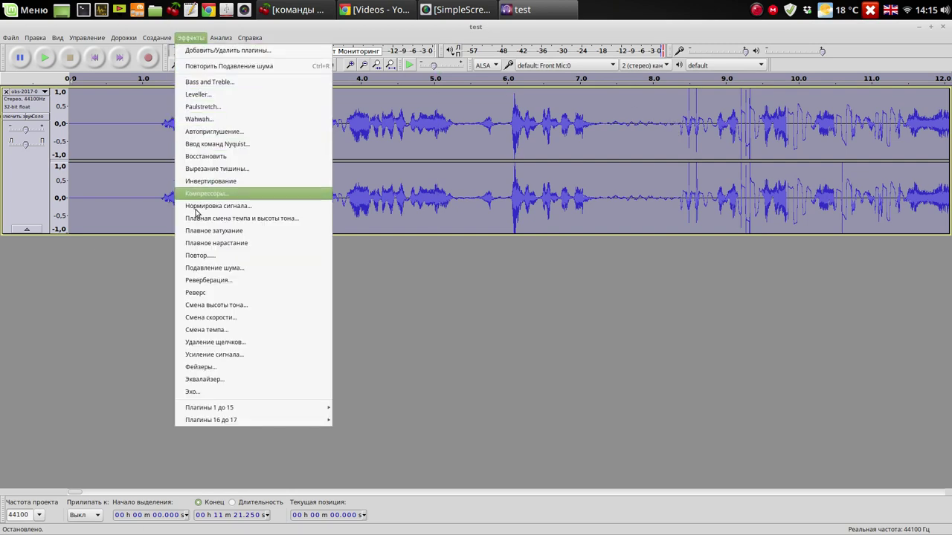
click(220, 343)
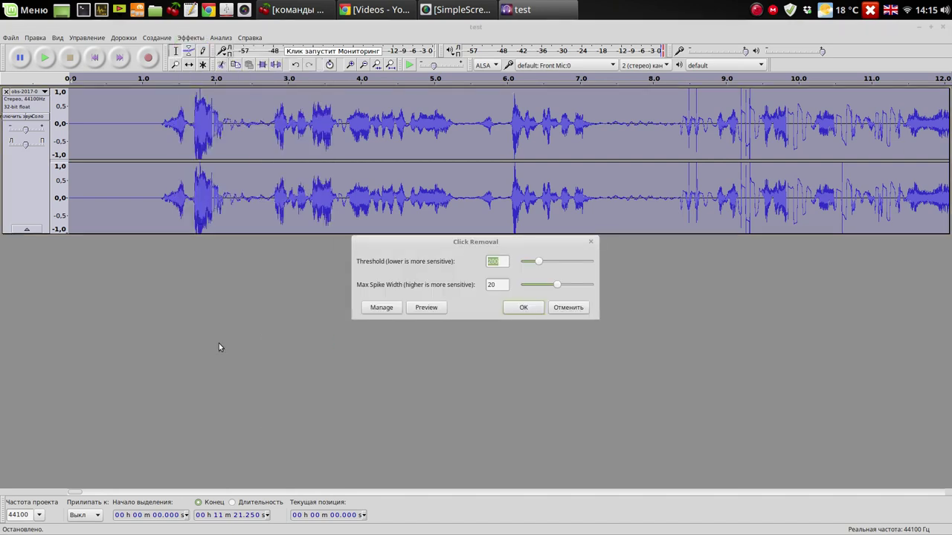
click(533, 307)
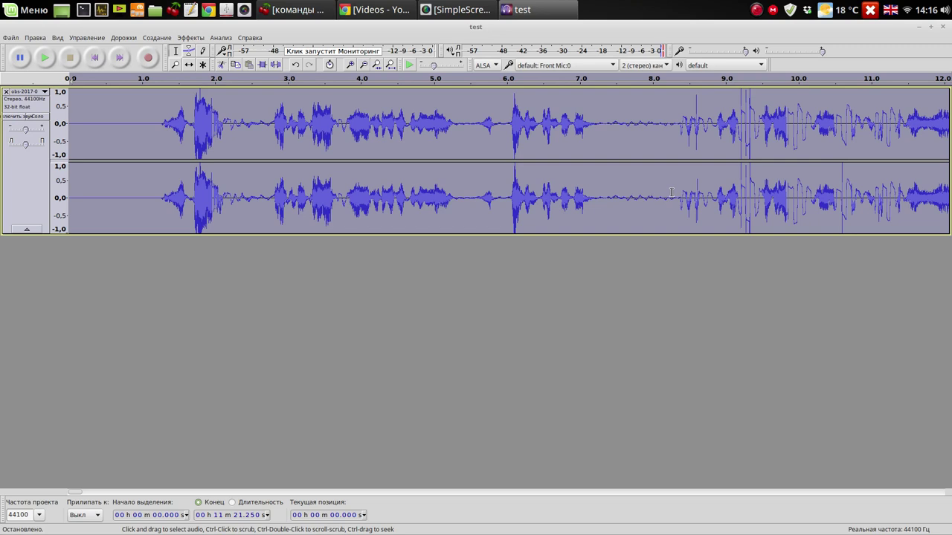
Listen to the passage from about 7.18 to 8.88 seconds, replace it with generated silence, and clear the selection.
click(715, 124)
drag(711, 123, 587, 126)
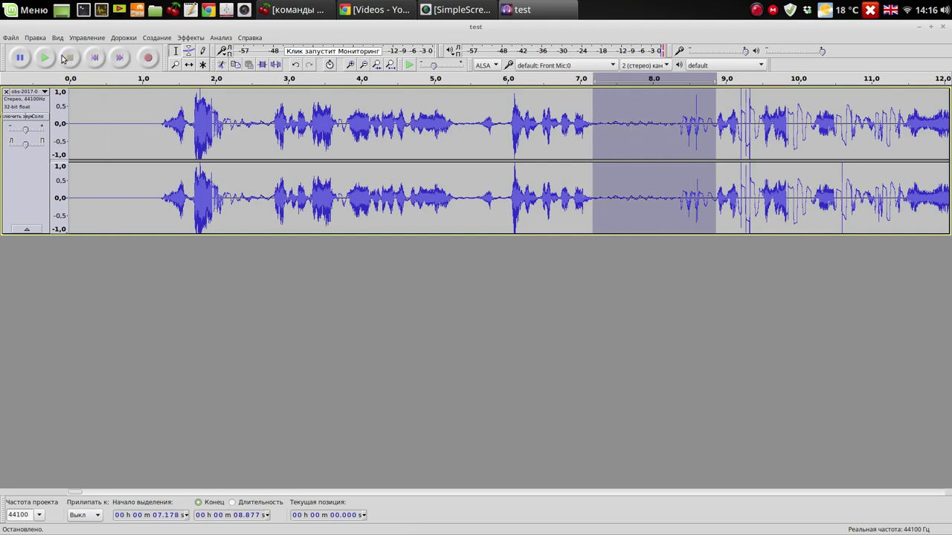
click(47, 58)
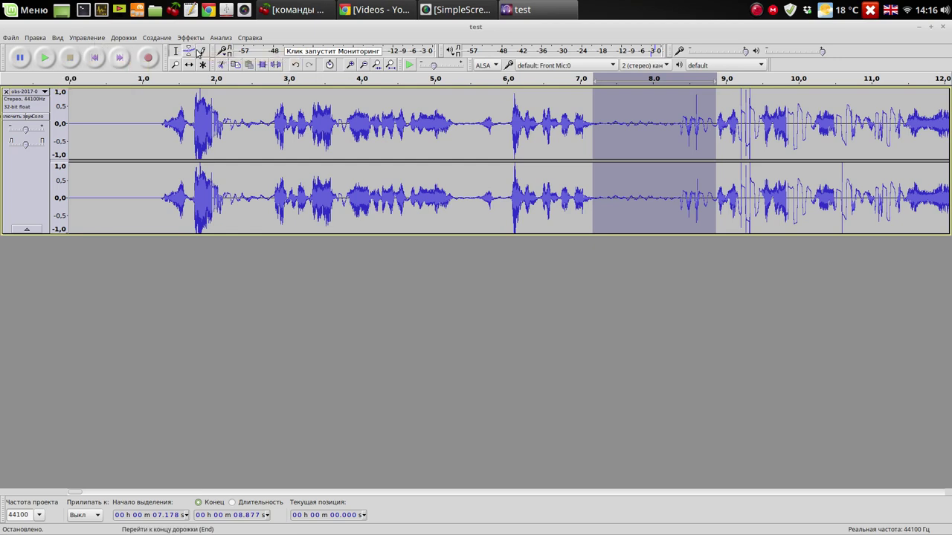
click(165, 39)
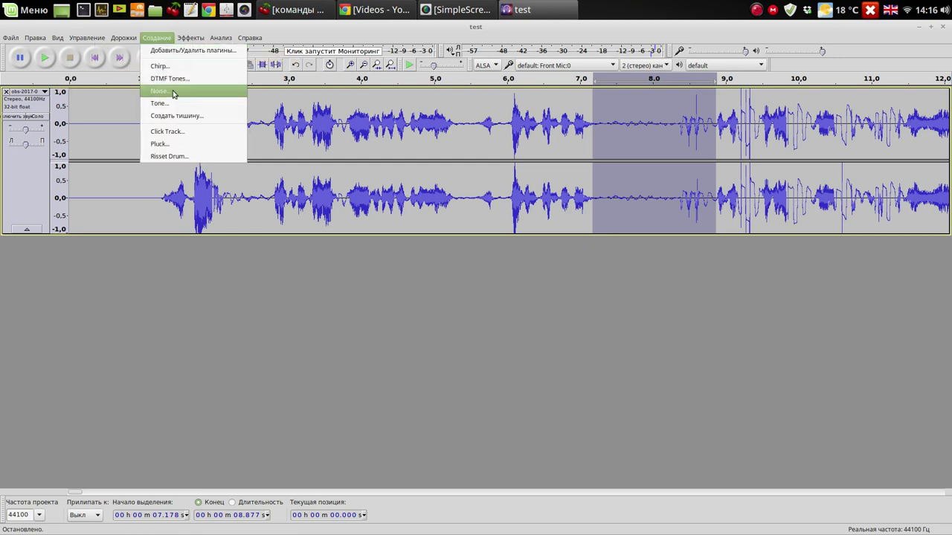
click(179, 115)
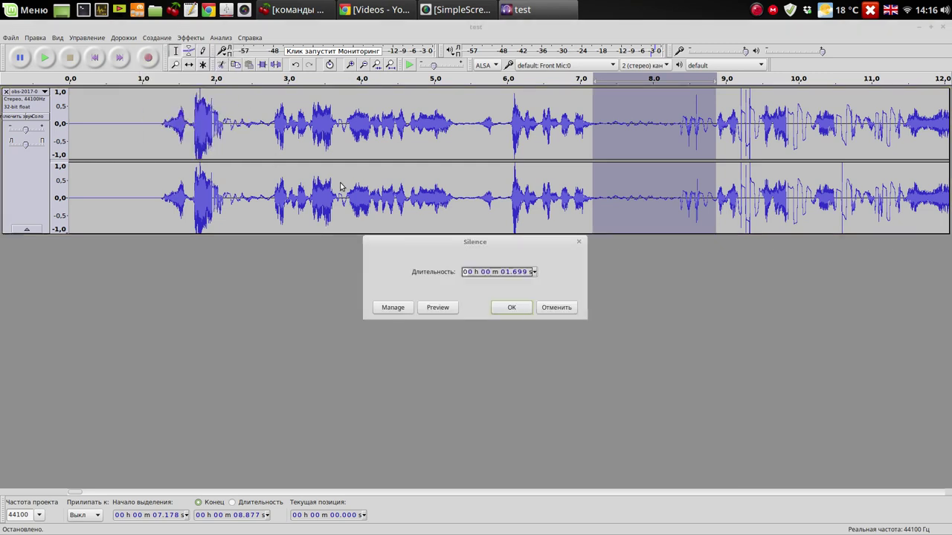
click(512, 307)
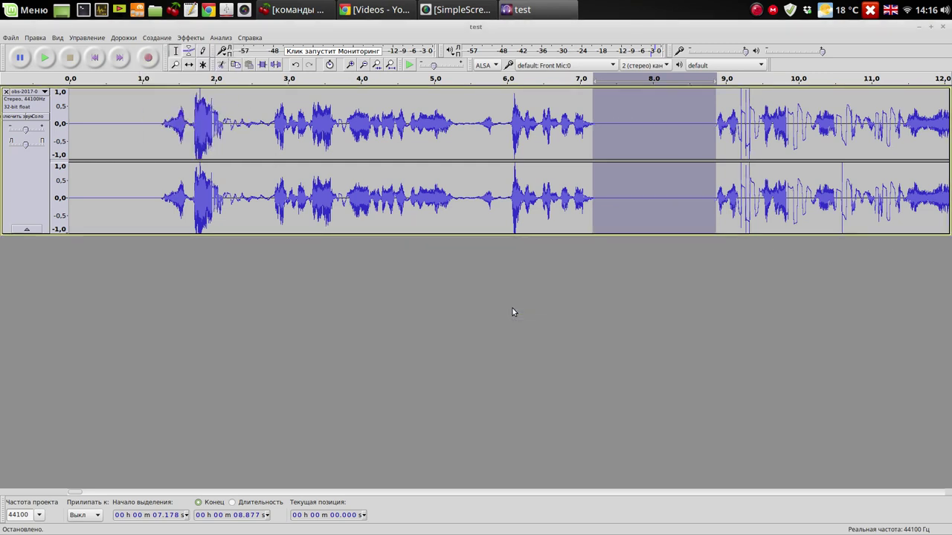
click(623, 192)
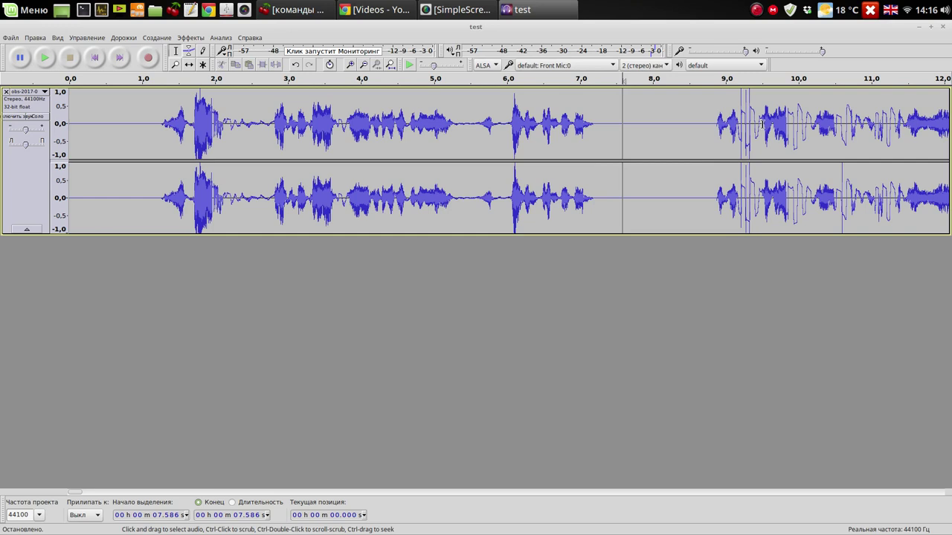
Listen to the noise from about 9.17 to 9.50 seconds and capture it as a new noise profile.
drag(761, 119, 739, 126)
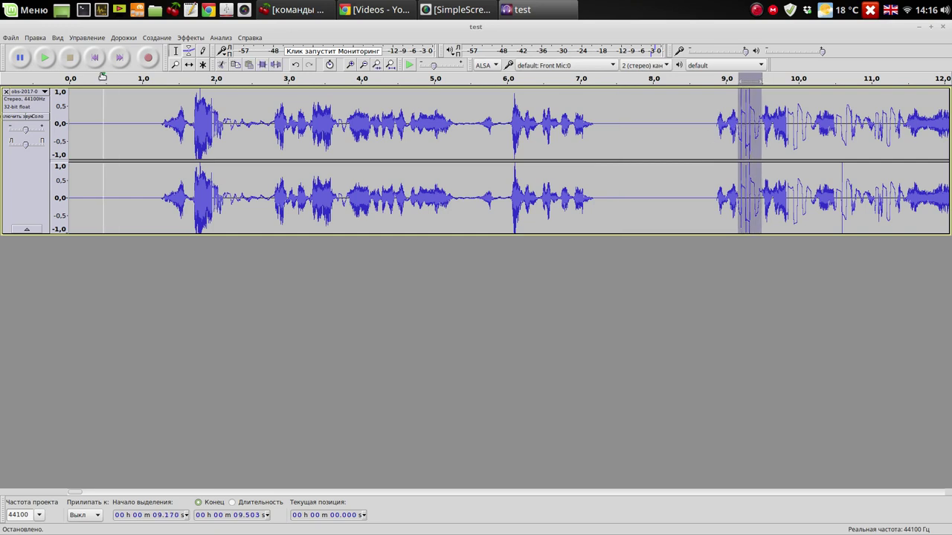
click(47, 59)
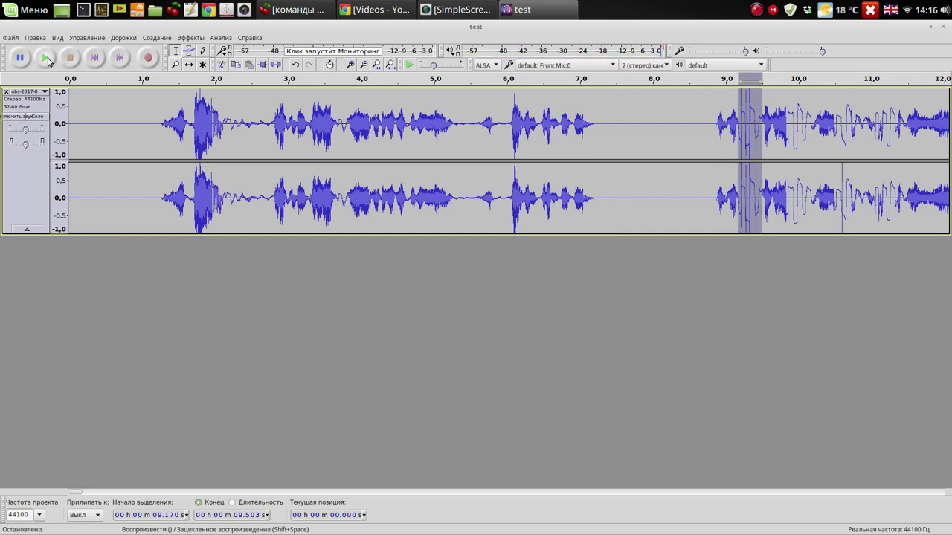
click(195, 39)
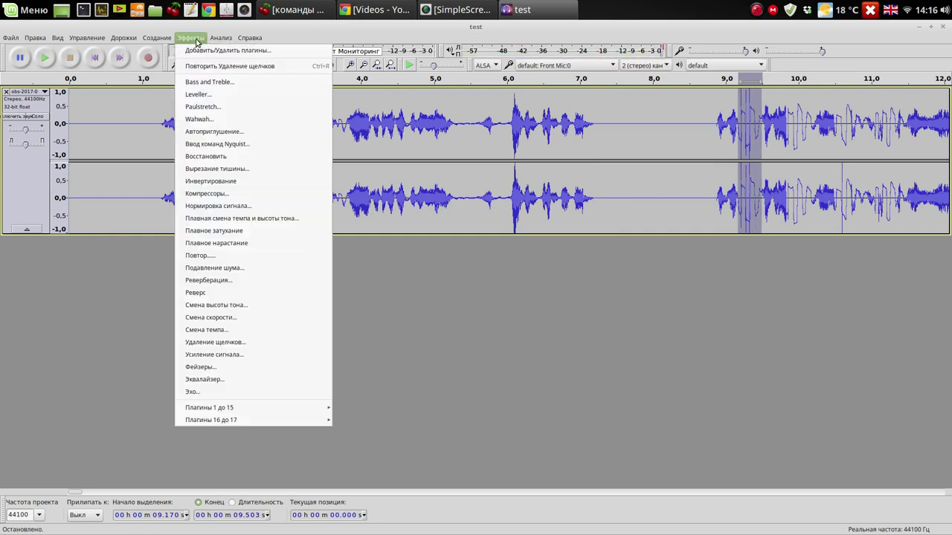
click(222, 270)
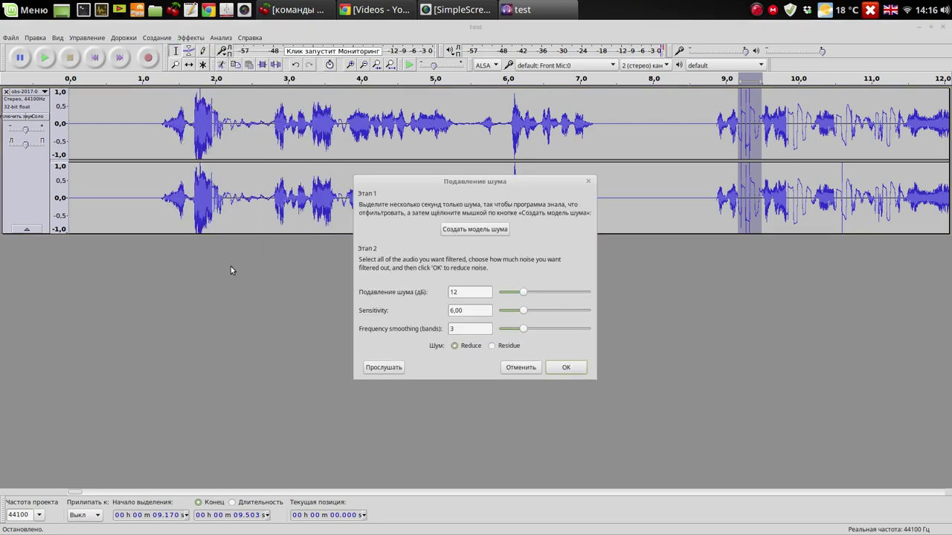
click(474, 229)
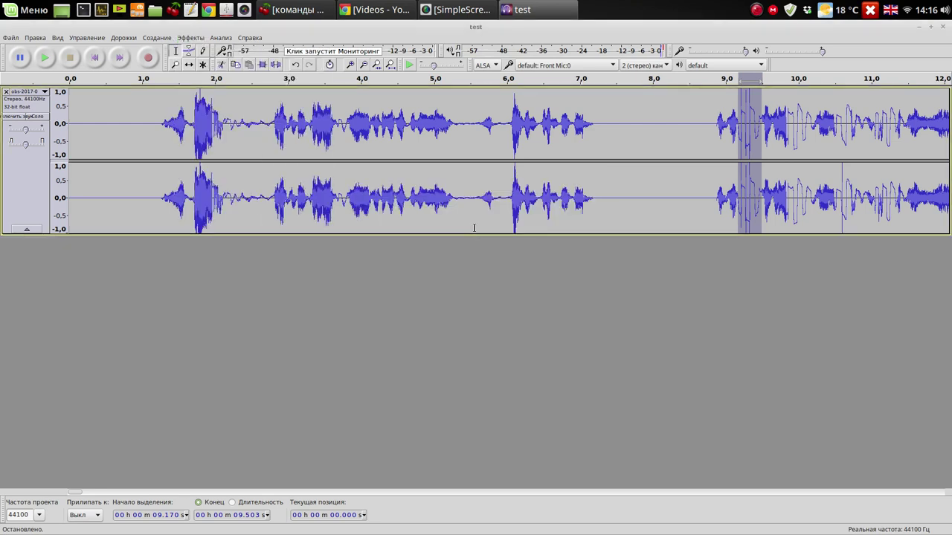
Reduce noise across the whole track using the new profile, with 12 dB reduction, sensitivity 6.00 and 3 smoothing bands.
key(ctrl+a)
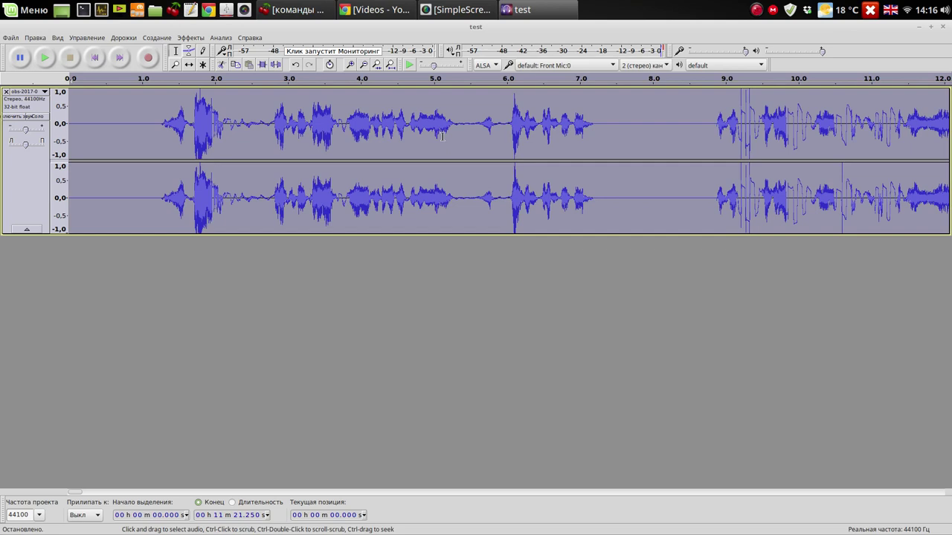
click(191, 38)
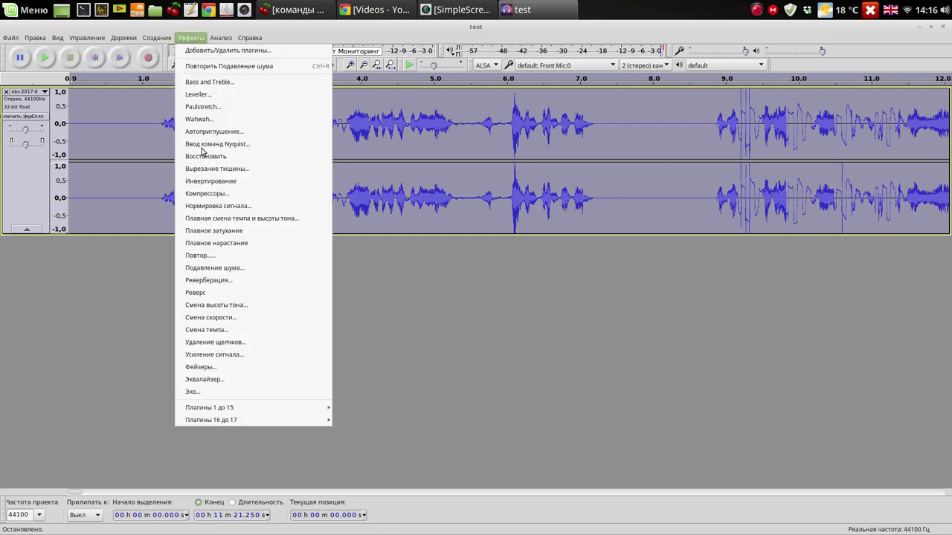
click(224, 266)
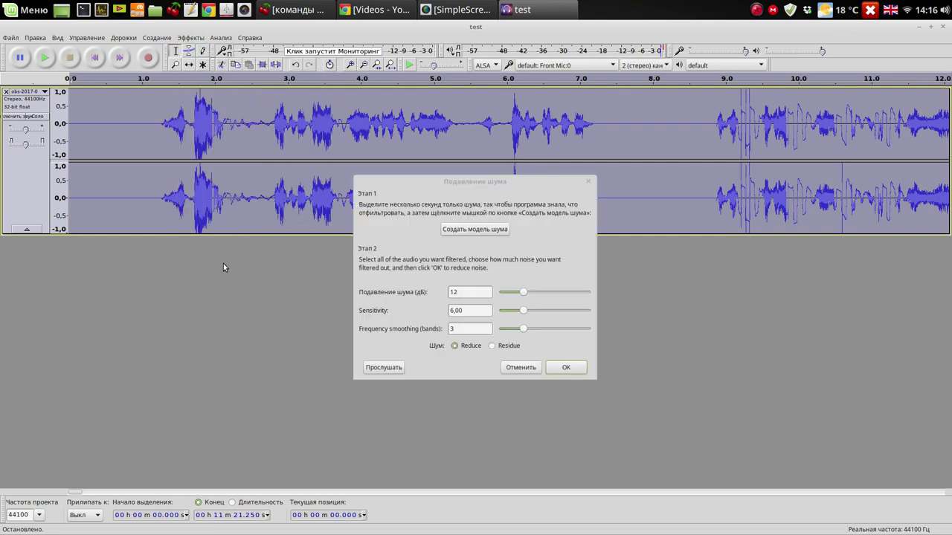
click(566, 367)
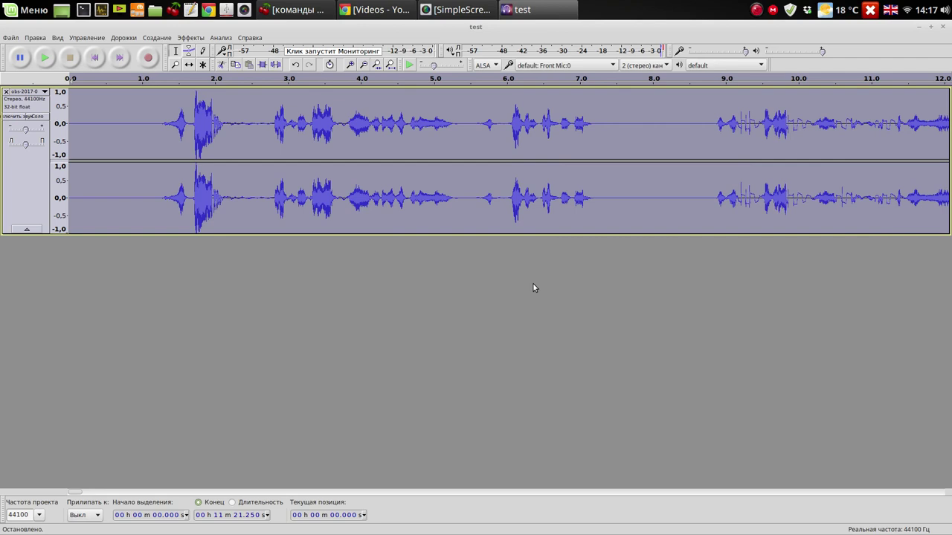
Play the cleaned track from about 9.18 seconds, stop playback, and return to the start of the track.
click(645, 154)
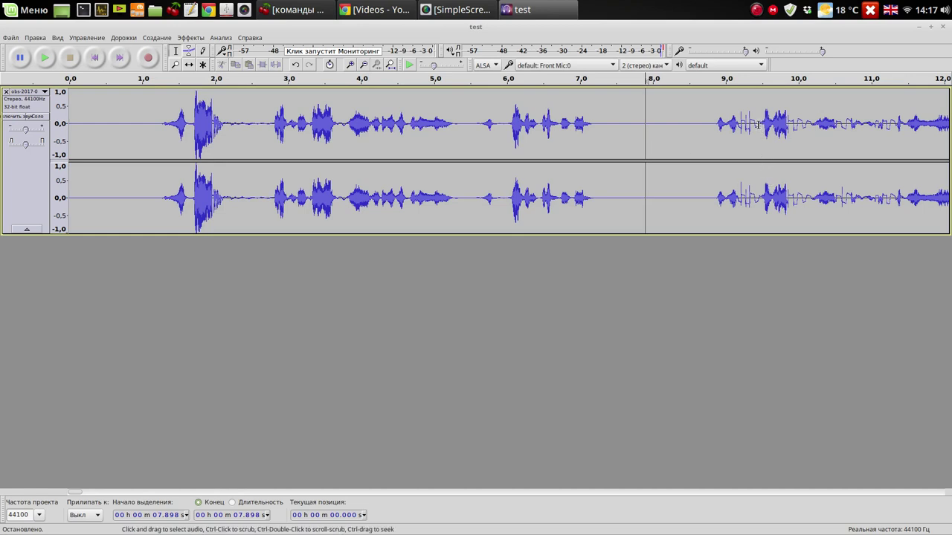
click(738, 127)
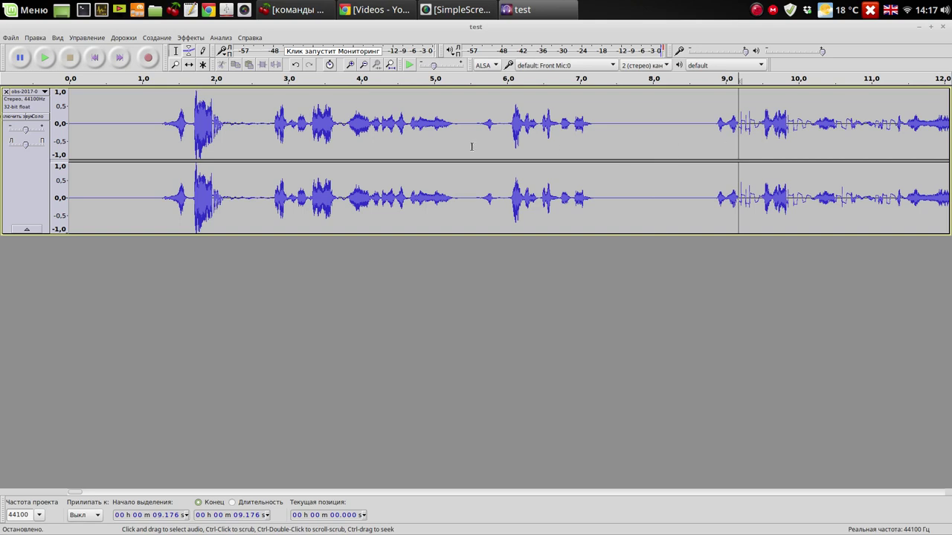
click(47, 60)
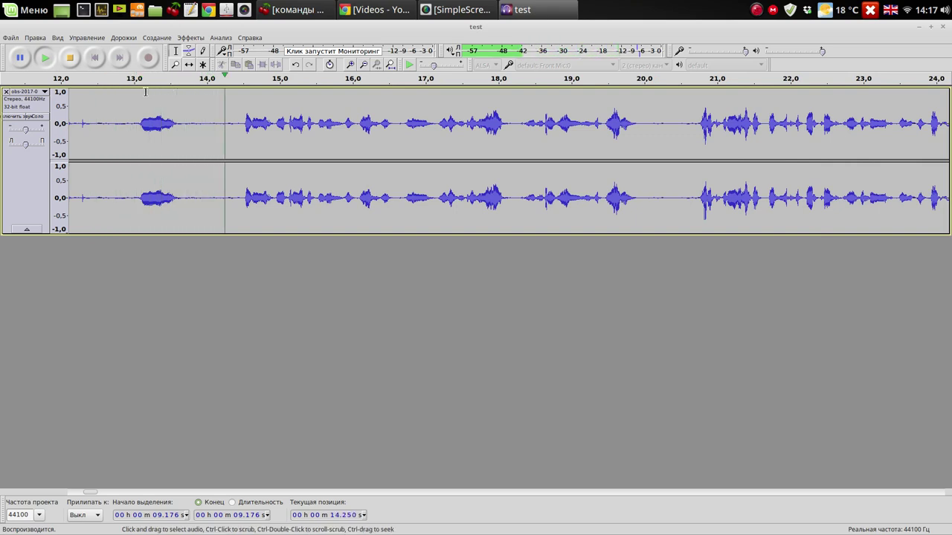
click(71, 59)
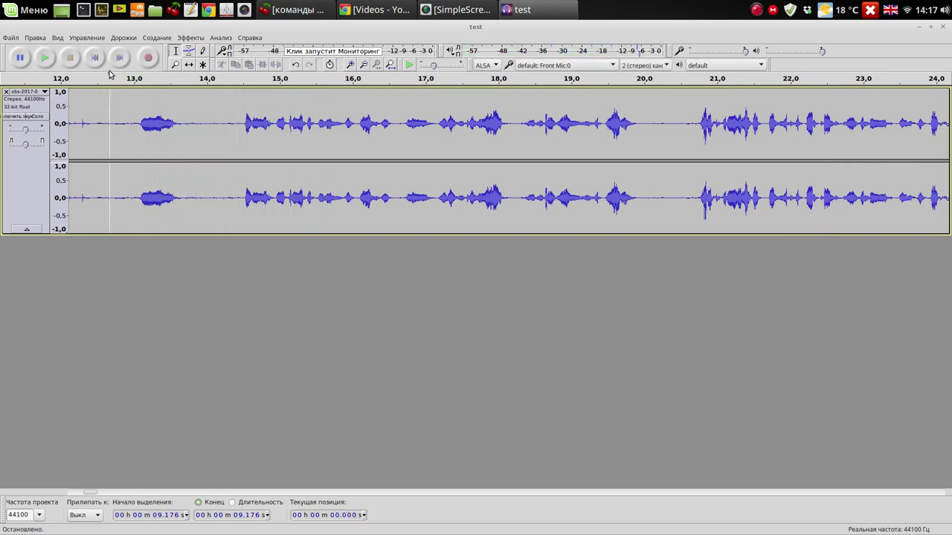
click(103, 63)
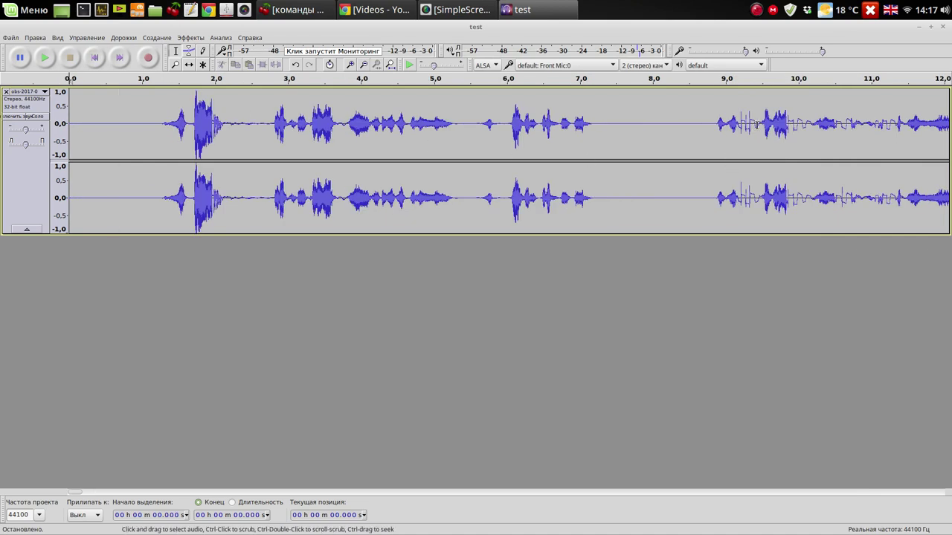
Replace the remaining noise from about 9.21 to 9.45 seconds with generated silence.
drag(757, 124, 742, 126)
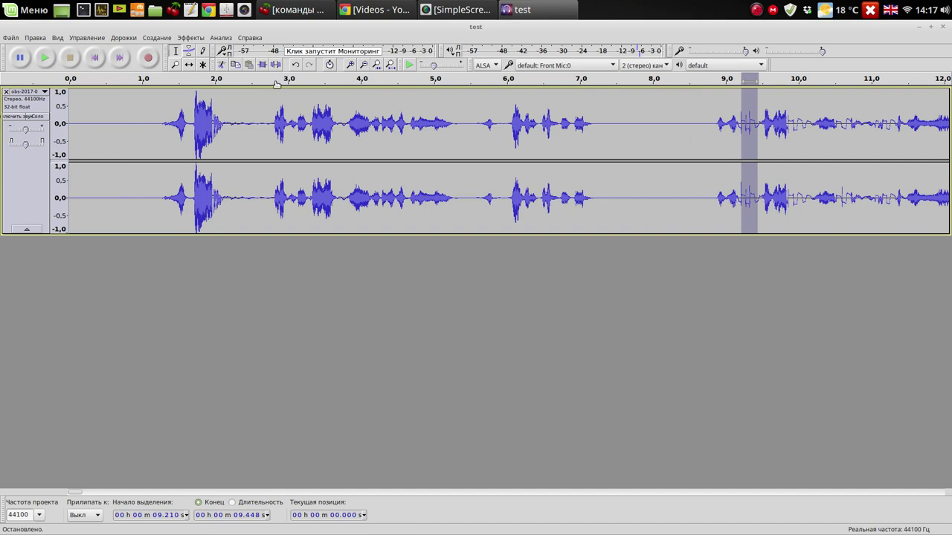
click(167, 38)
click(174, 117)
click(510, 306)
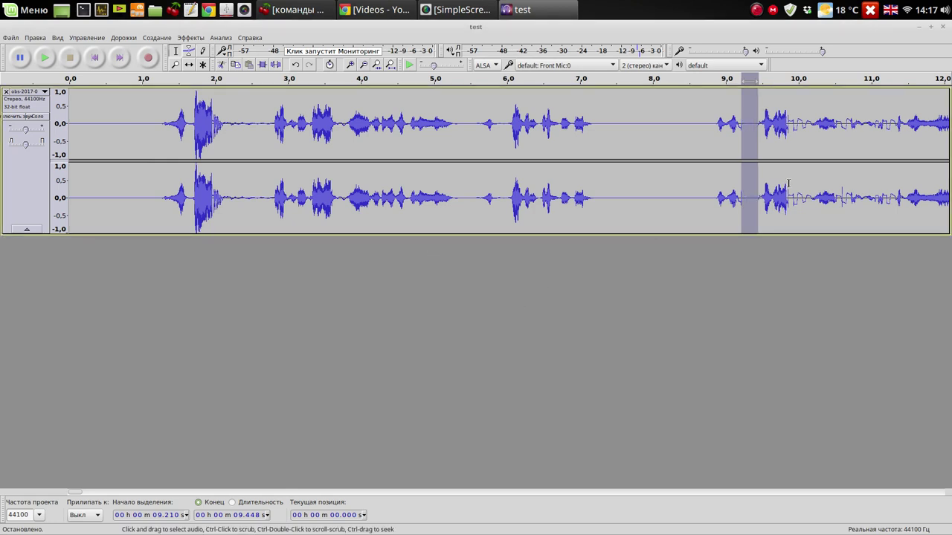
Replace the noise from about 9.87 to 10.18 seconds with generated silence of the same length.
drag(810, 123, 788, 125)
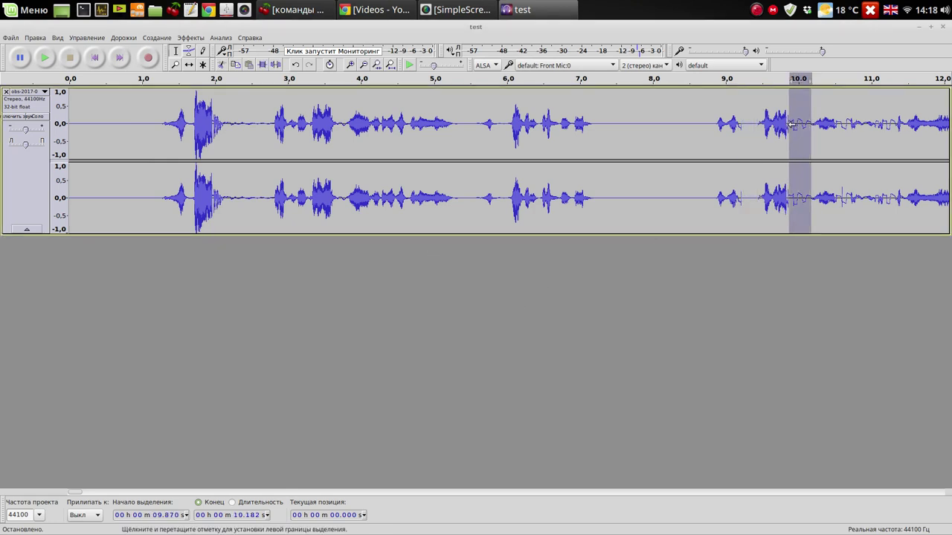
click(157, 38)
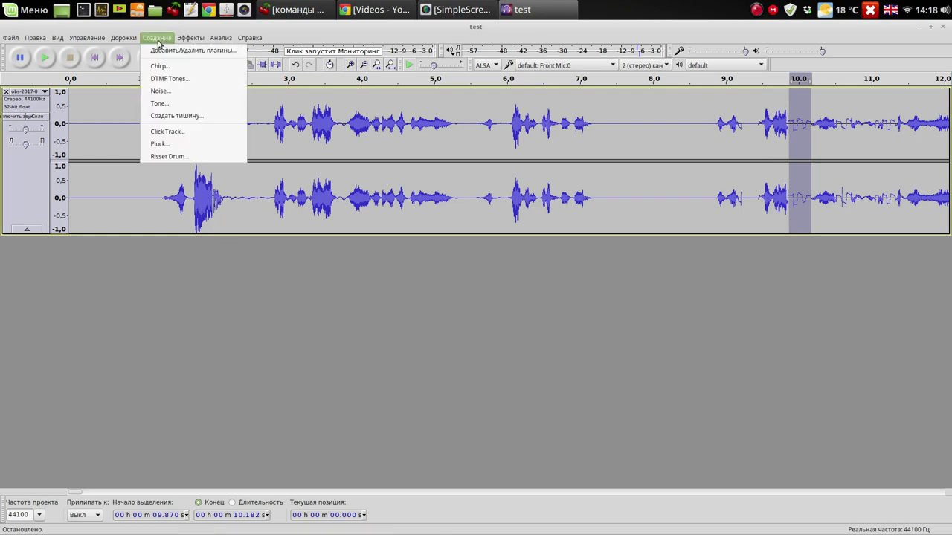
click(182, 116)
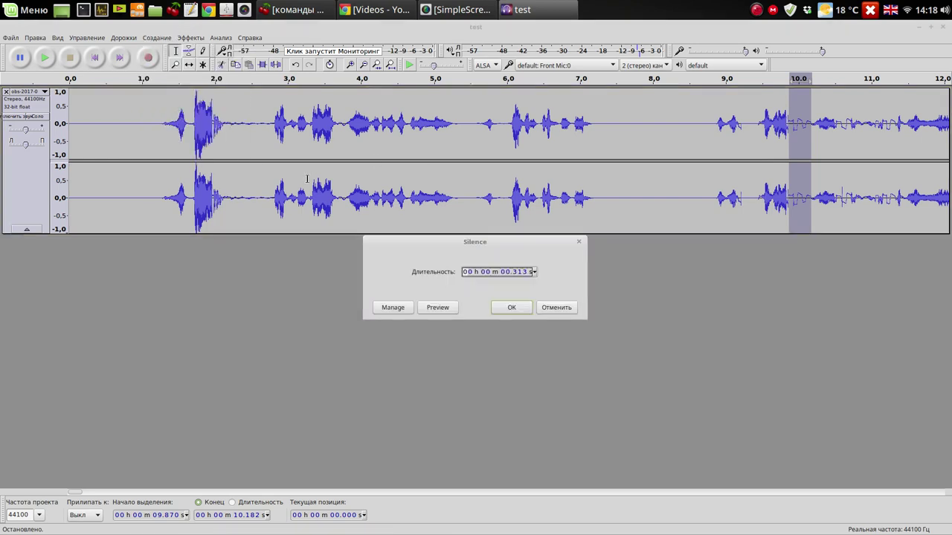
click(507, 308)
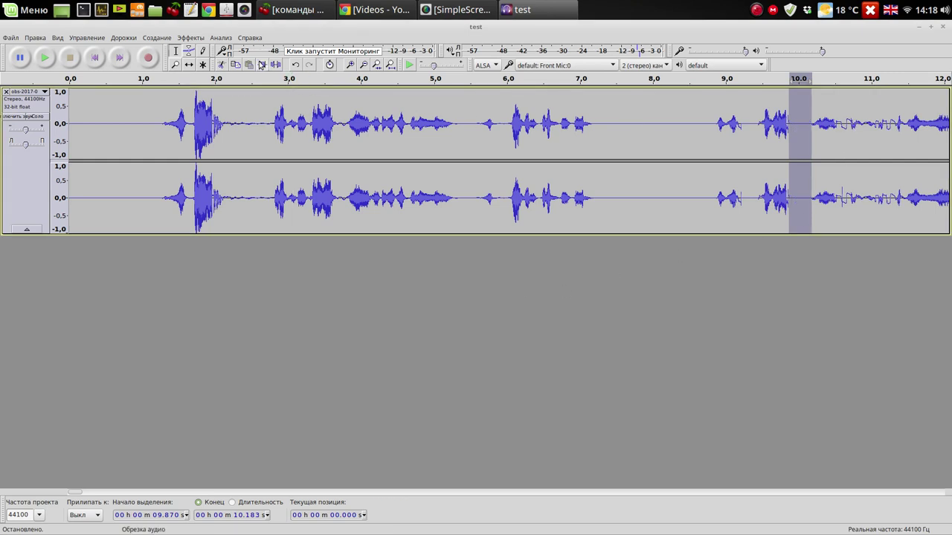
Listen to the noise from about 10.52 to 10.71 seconds and replace it with generated silence.
click(352, 65)
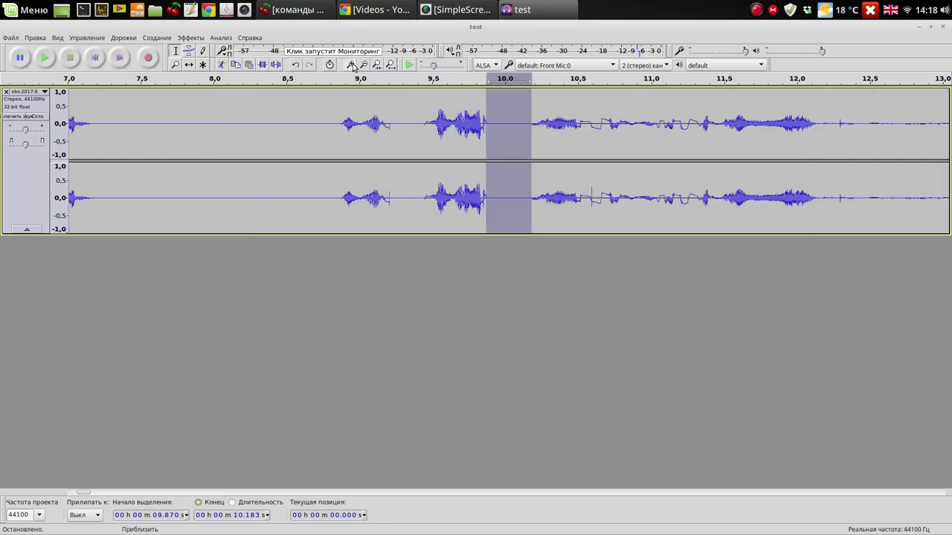
click(351, 65)
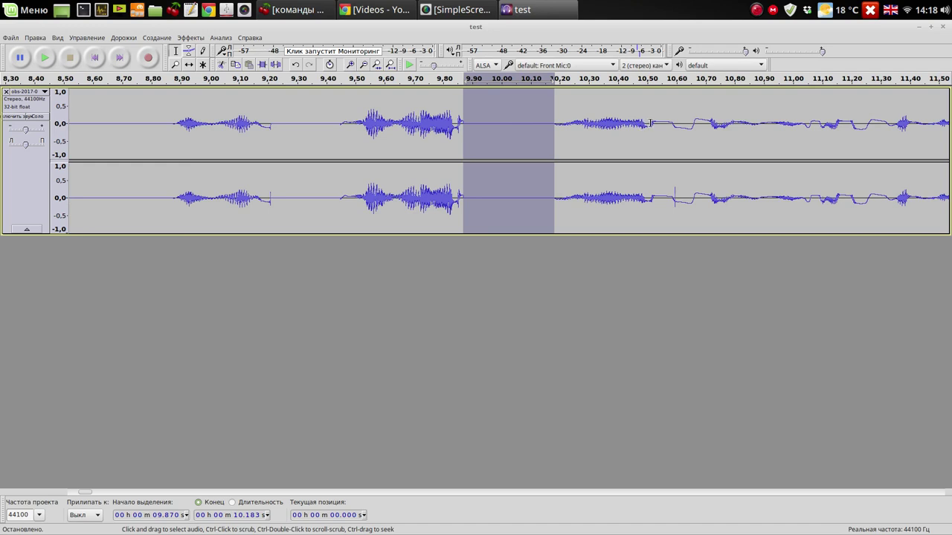
drag(653, 121, 708, 133)
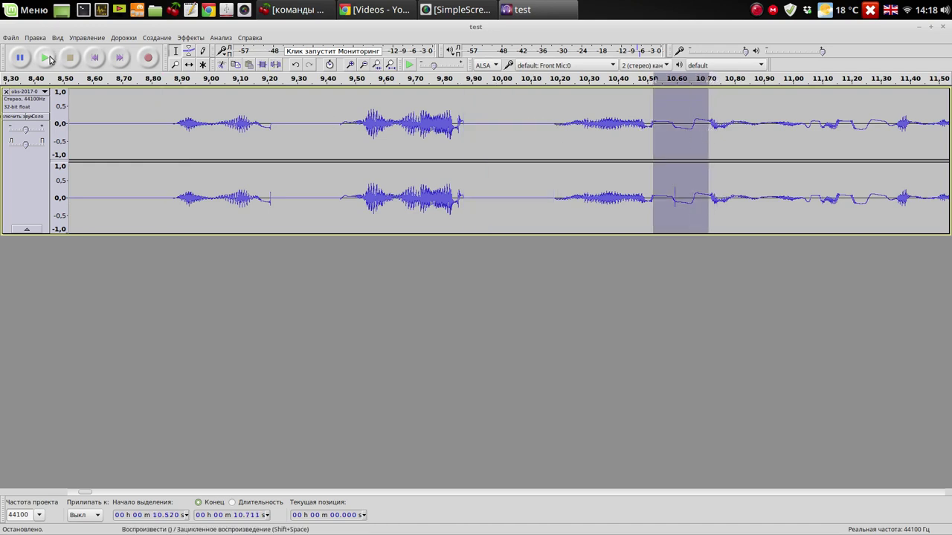
click(46, 58)
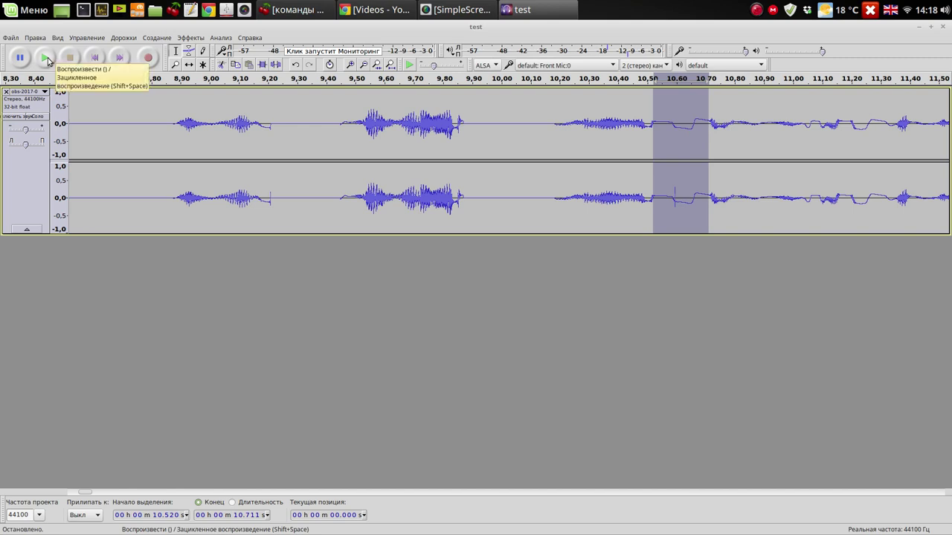
click(163, 38)
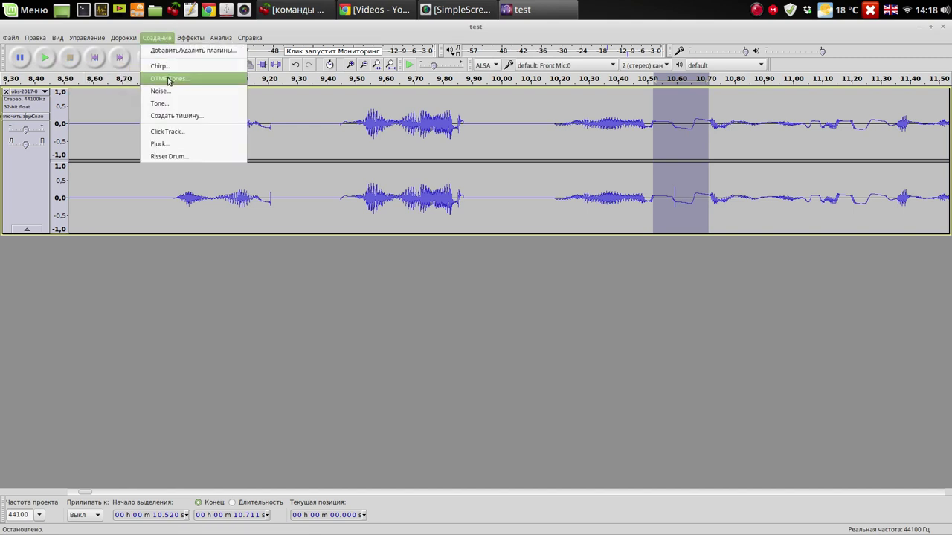
click(174, 115)
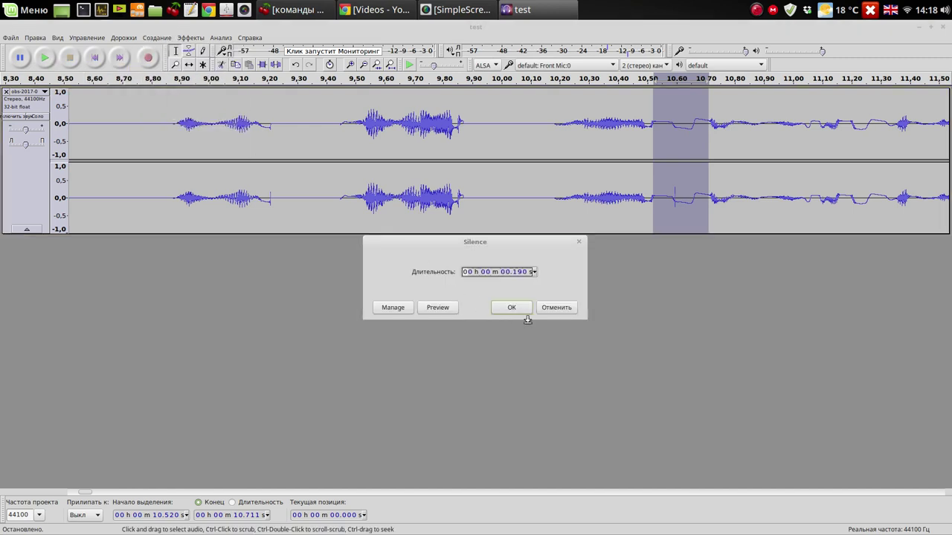
click(521, 308)
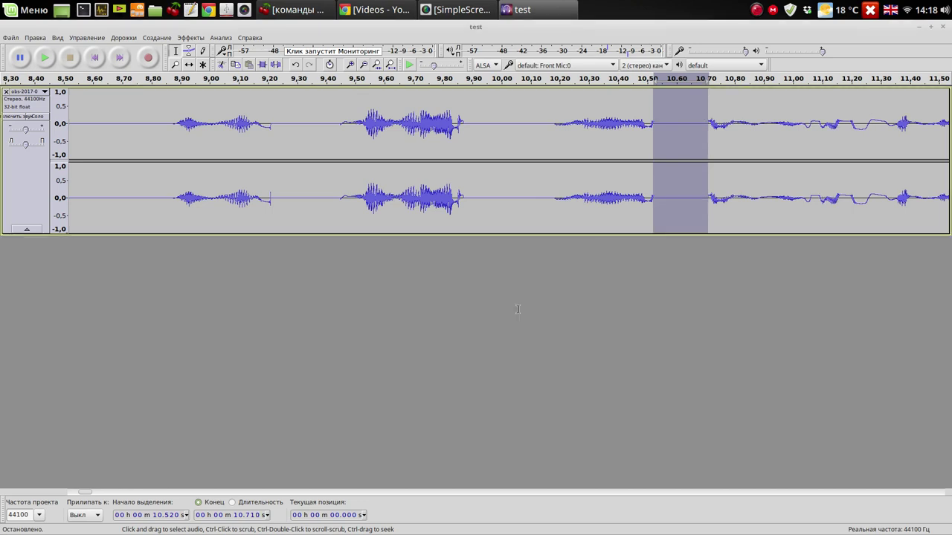
click(531, 223)
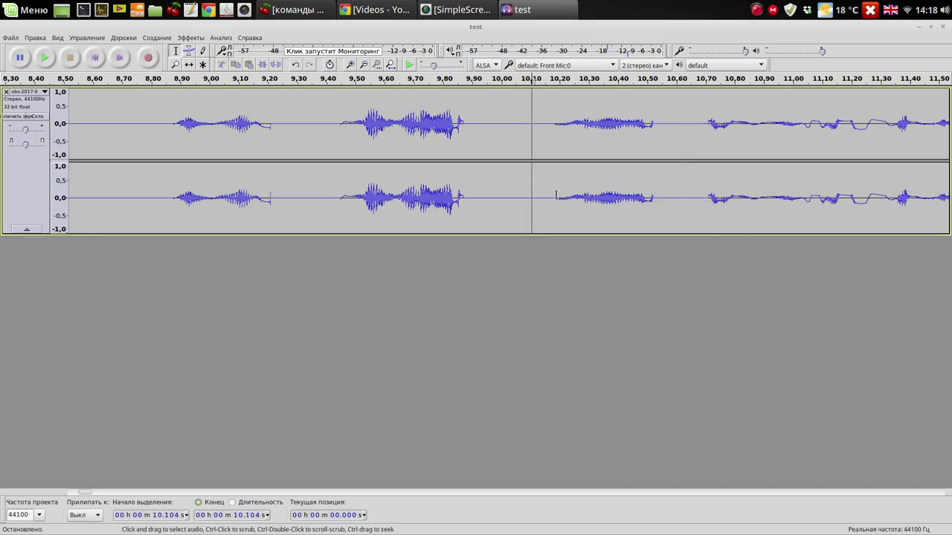
Play the track from about 12.15 seconds to check for remaining noise, stopping after about 29 seconds on the timeline.
click(363, 66)
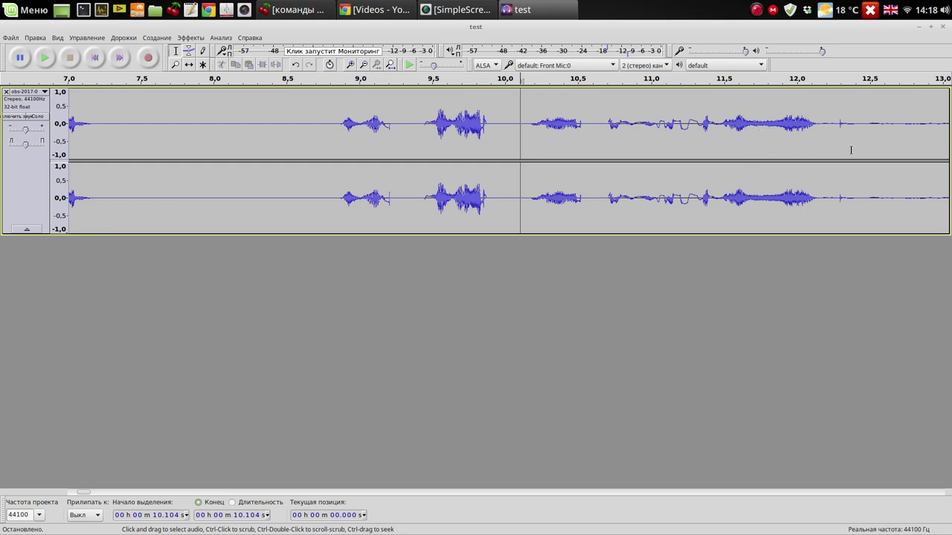
click(818, 126)
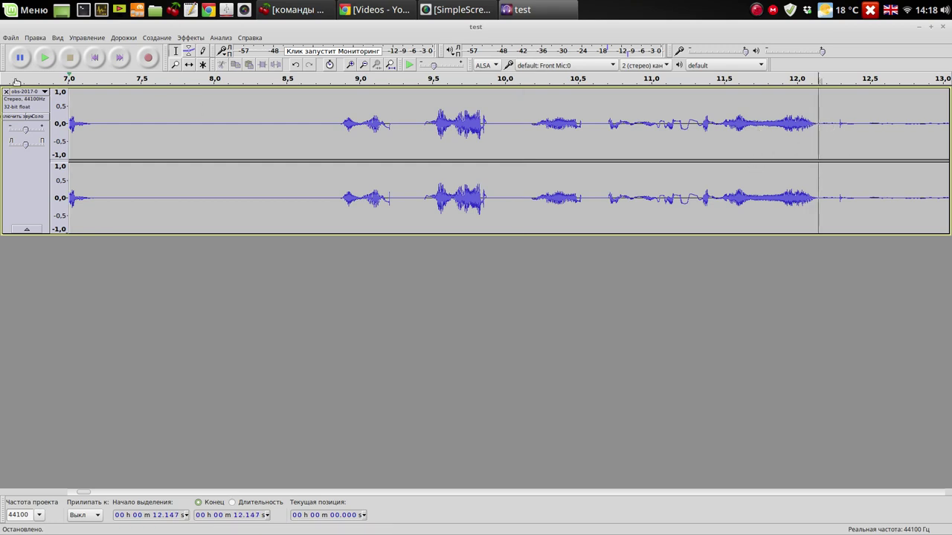
click(46, 60)
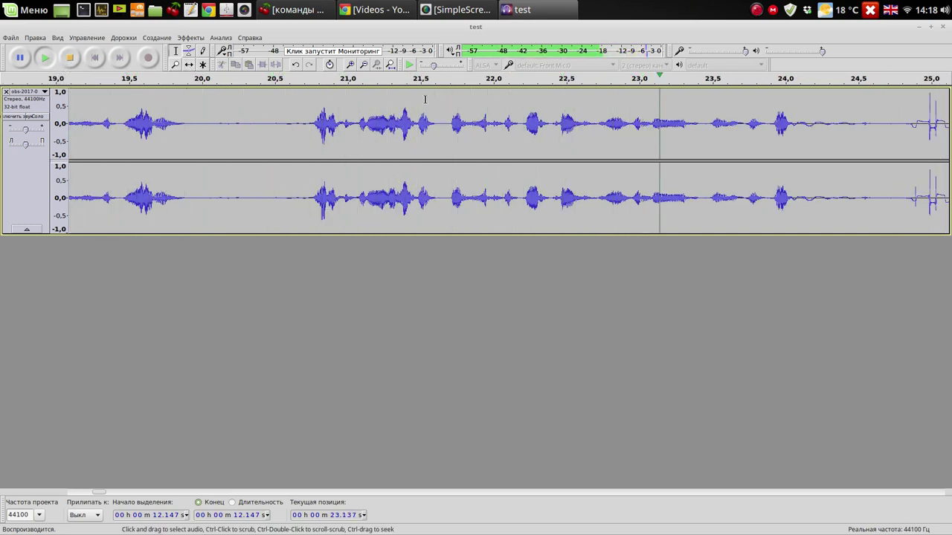
click(363, 66)
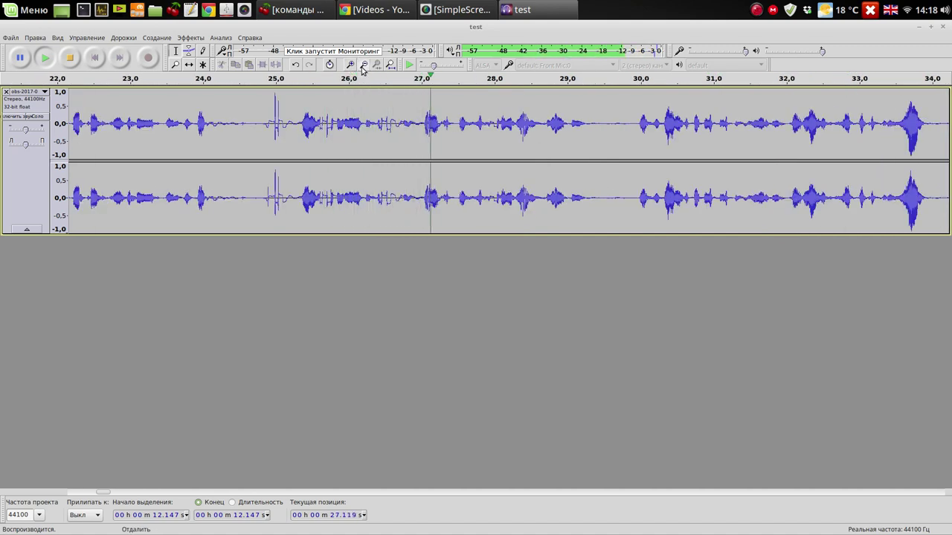
click(363, 66)
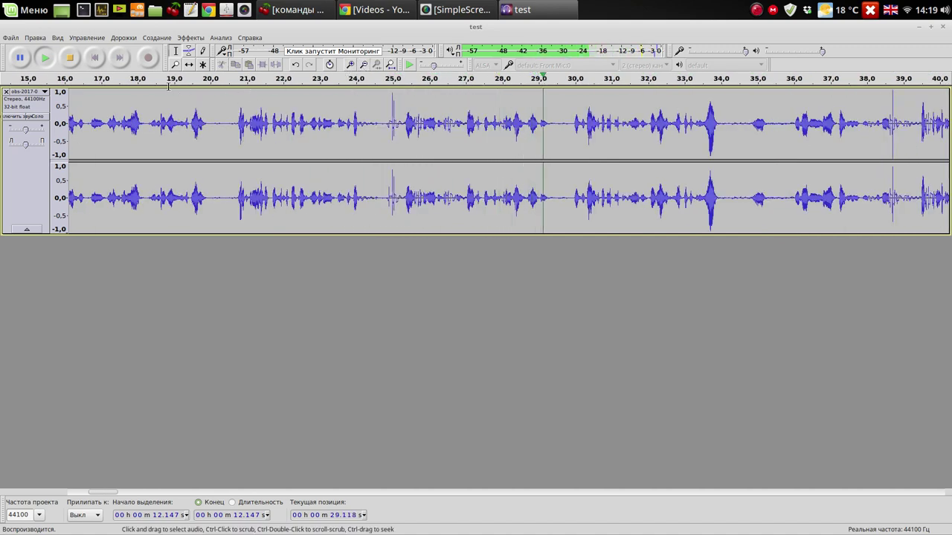
click(70, 58)
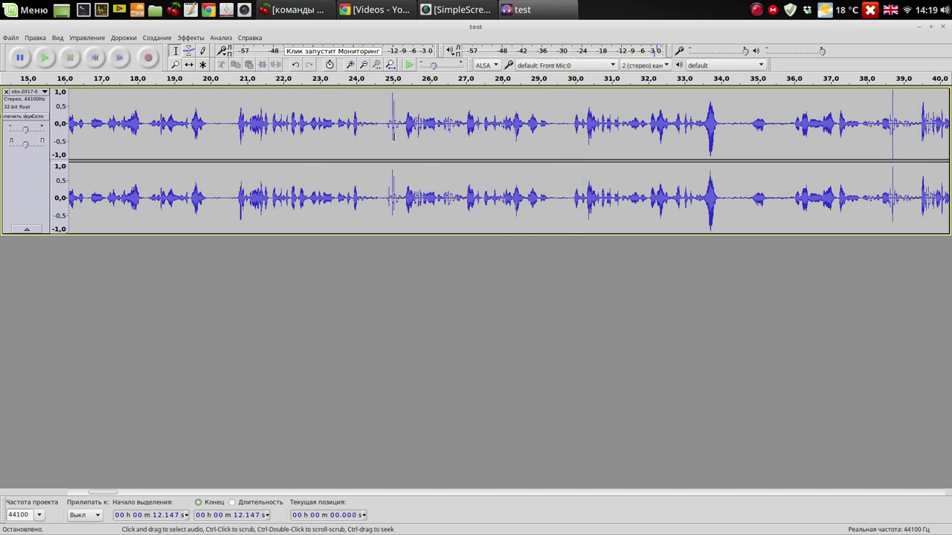
Listen to the noise spike from about 24.51 to 25.23 seconds and replace it with generated silence.
drag(401, 124, 375, 124)
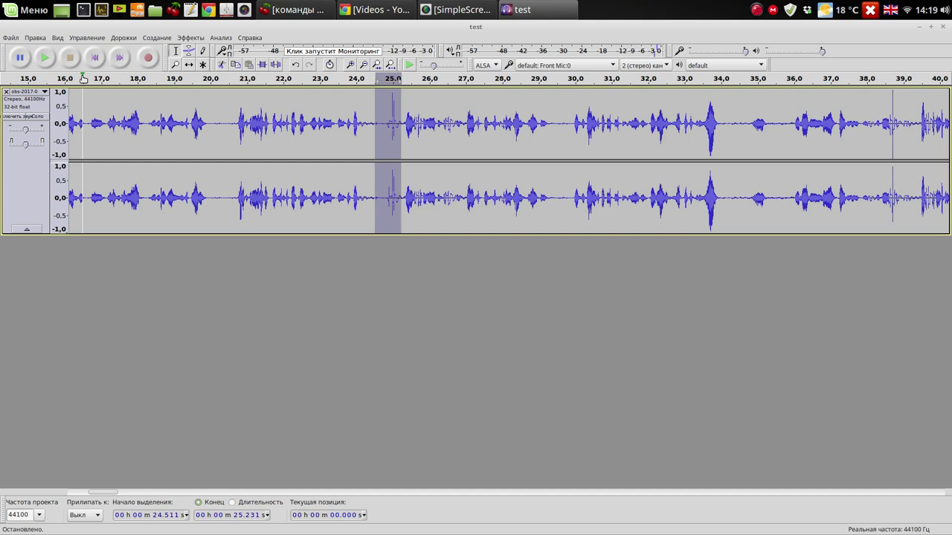
click(45, 59)
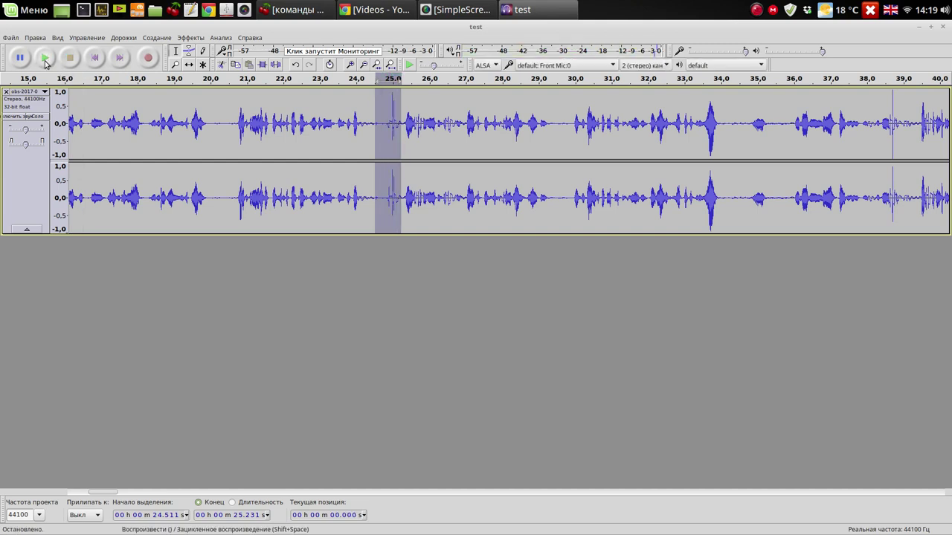
click(154, 38)
click(177, 117)
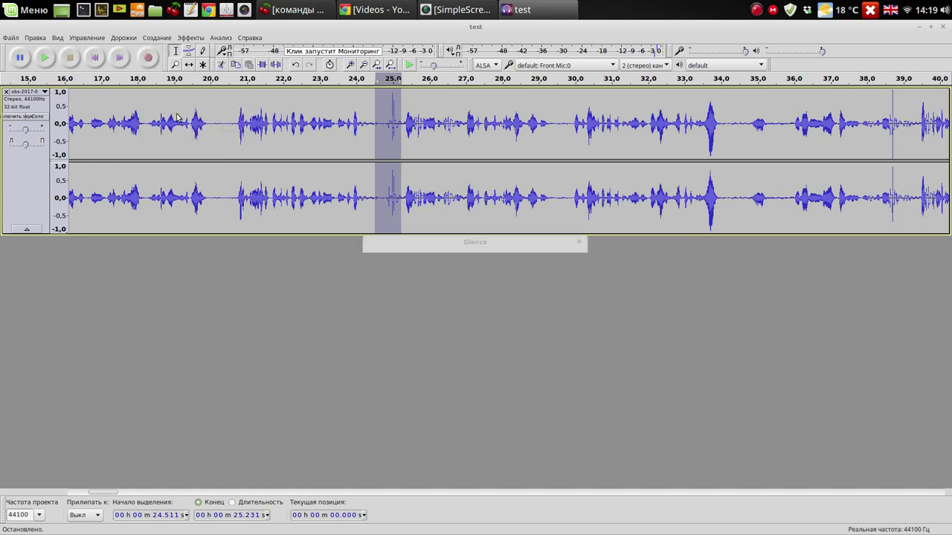
click(518, 308)
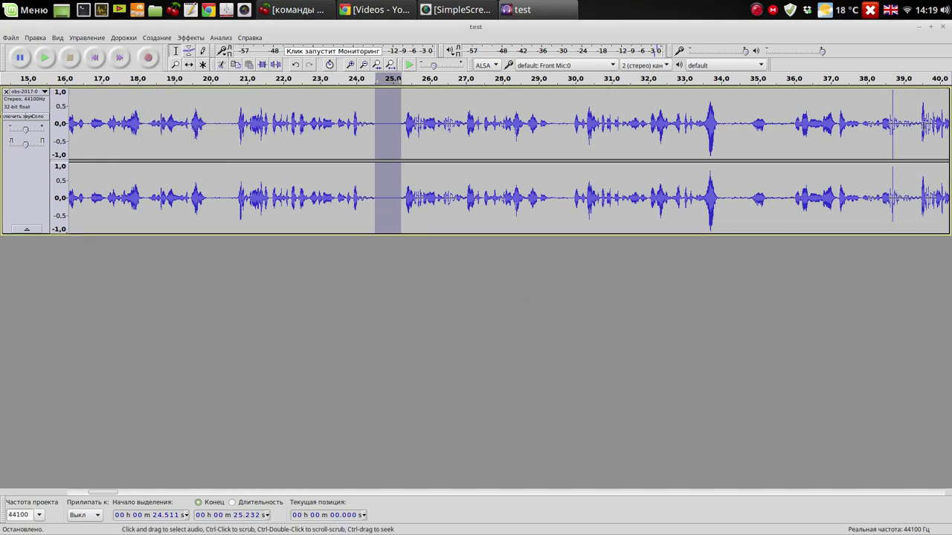
Replace the noise spike from about 38.60 to 39.48 seconds with generated silence.
drag(920, 126, 889, 126)
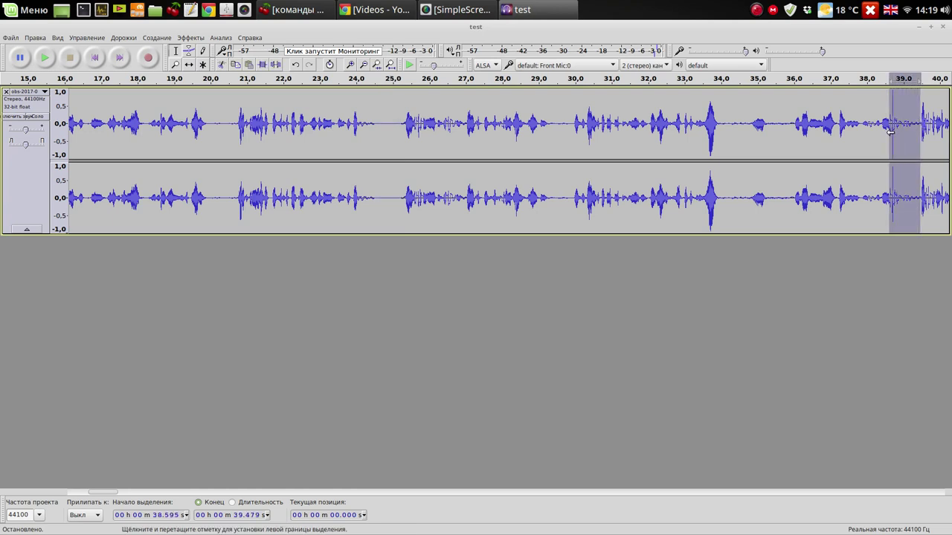
click(157, 38)
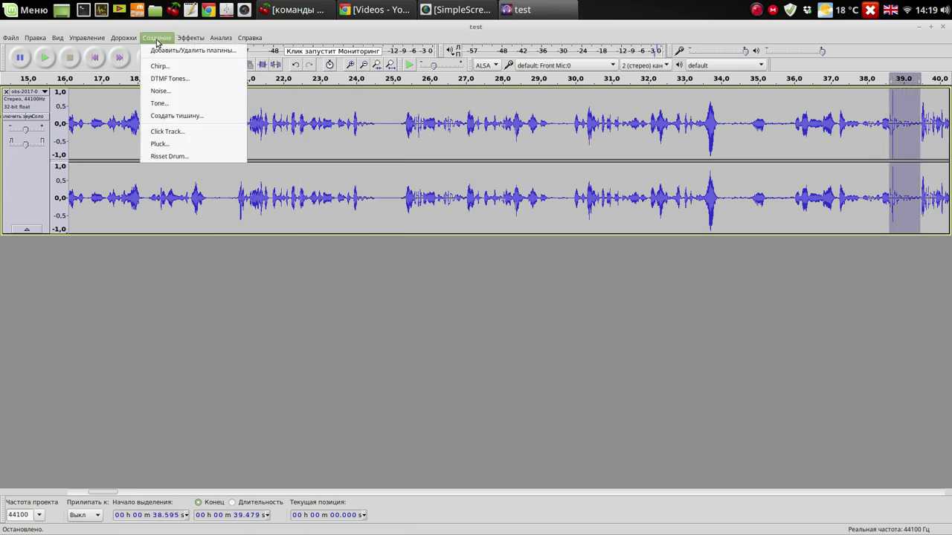
click(176, 116)
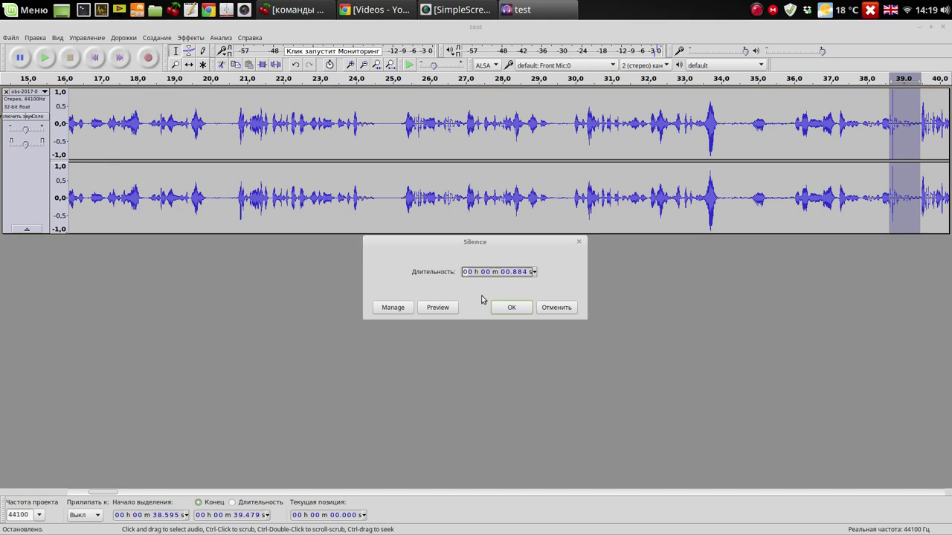
click(512, 308)
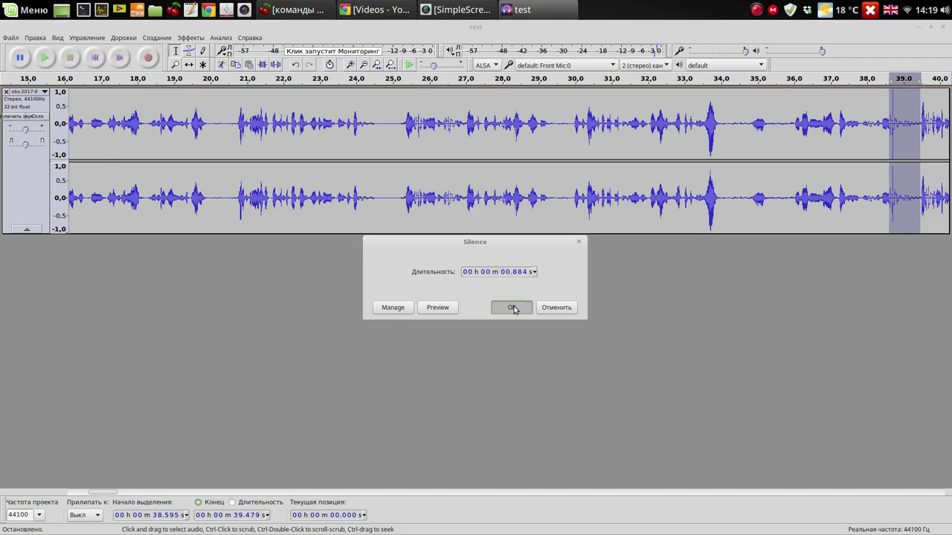
Show the whole cleaned track and save the project.
click(365, 66)
click(364, 65)
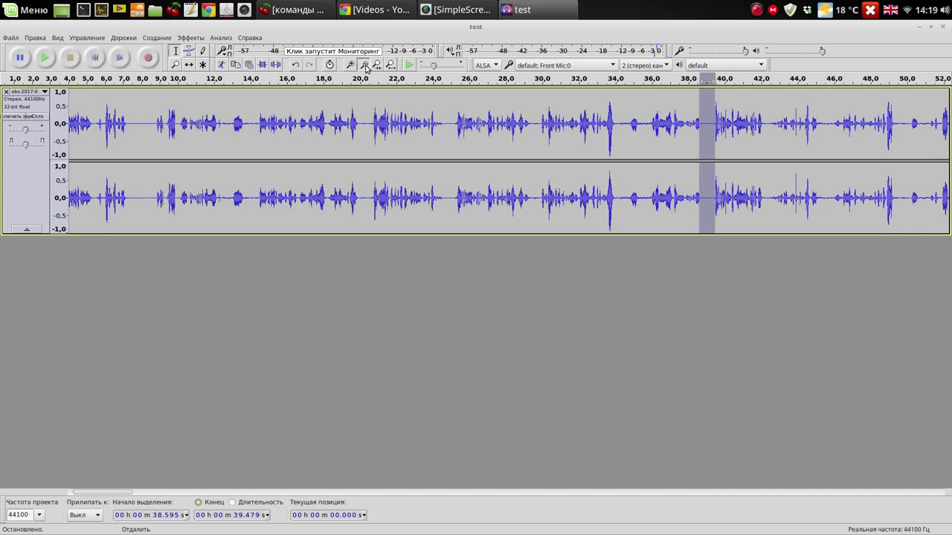
click(364, 66)
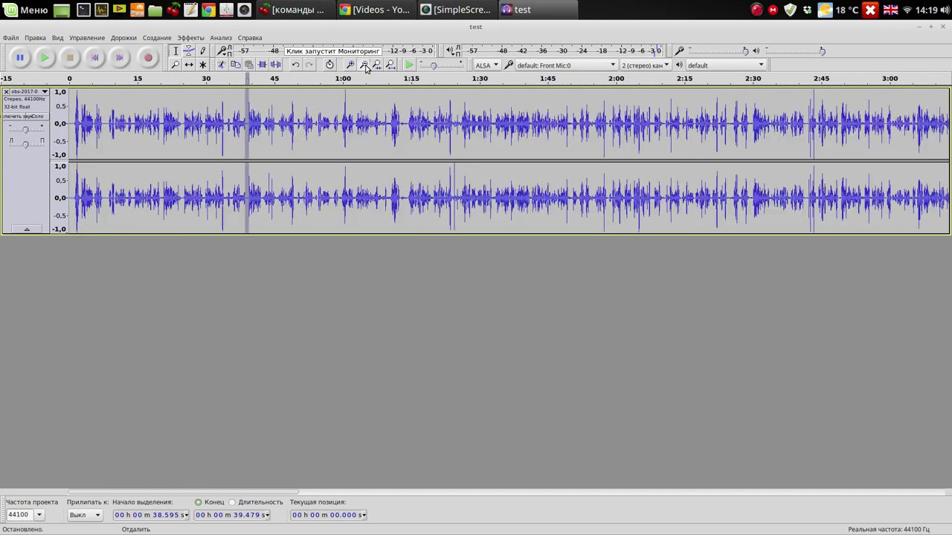
click(364, 66)
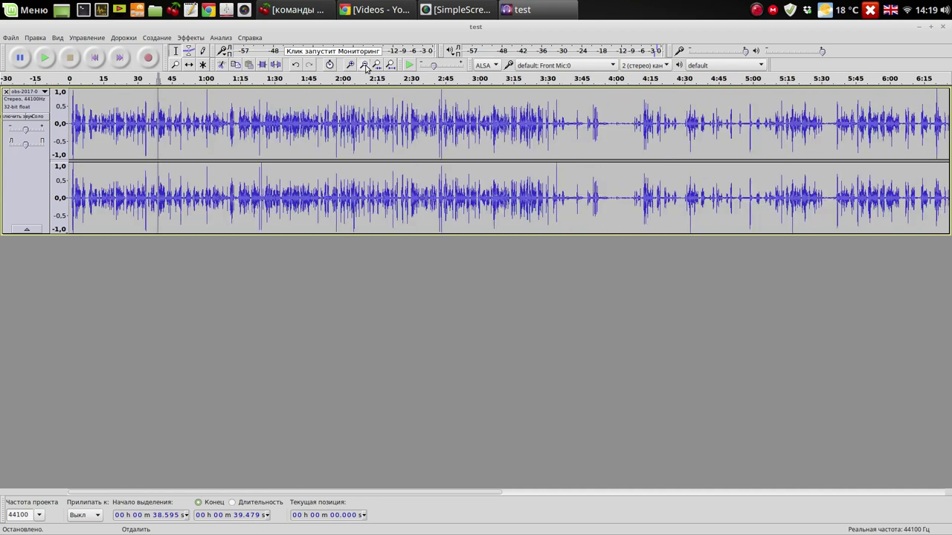
click(364, 65)
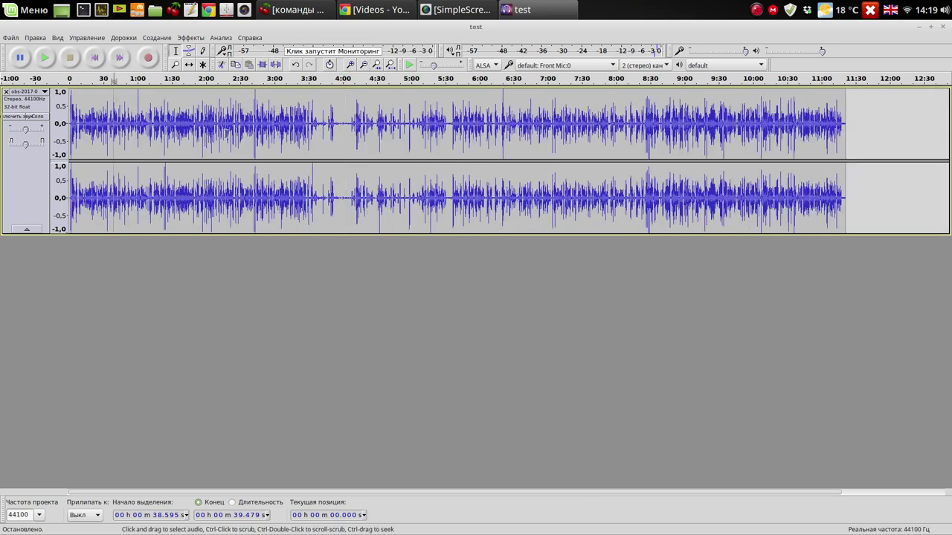
click(10, 38)
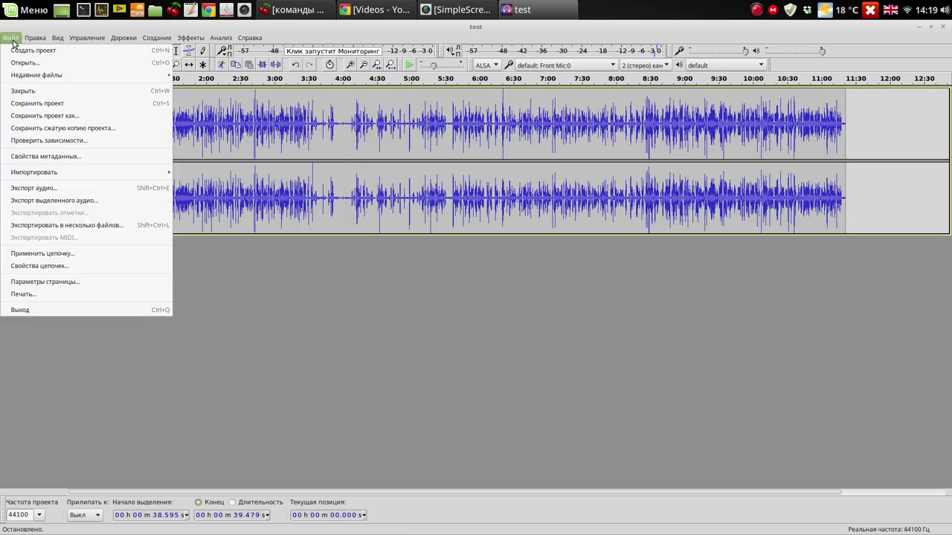
click(39, 103)
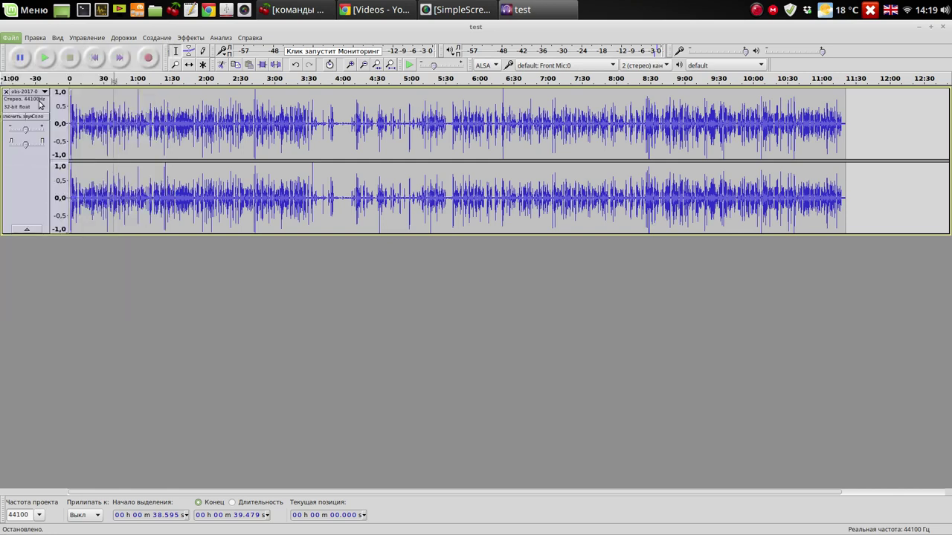
Export the cleaned audio as test.mp3 to the Рабочий стол folder in MP3 format, leaving the metadata empty.
click(10, 38)
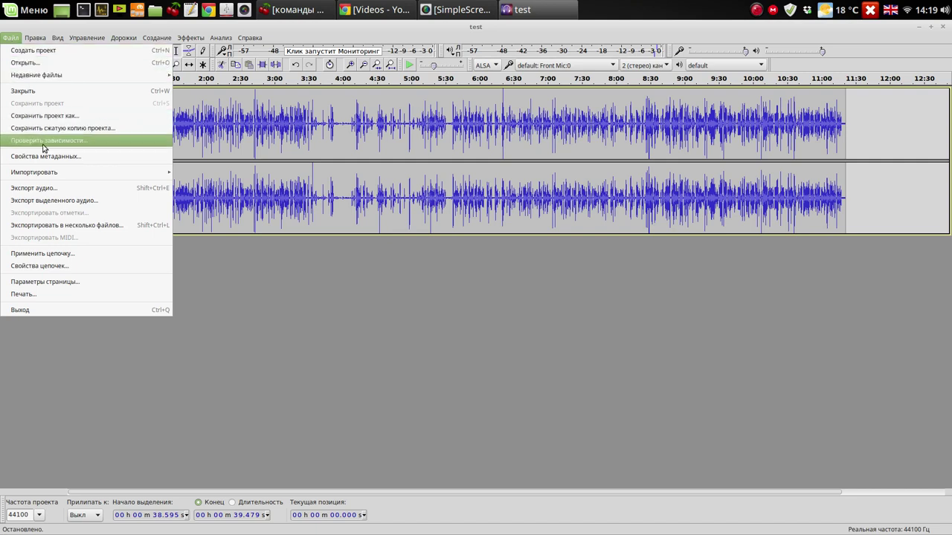
click(55, 188)
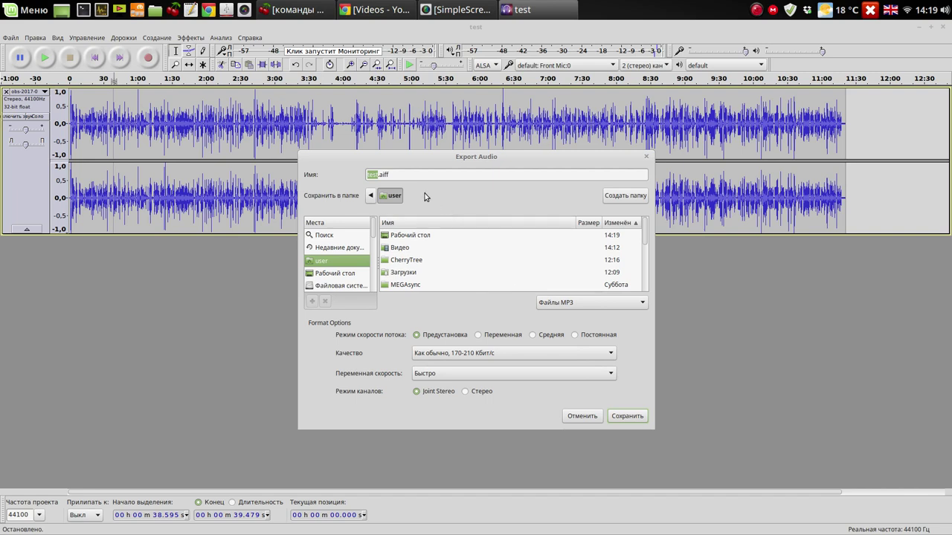
click(389, 174)
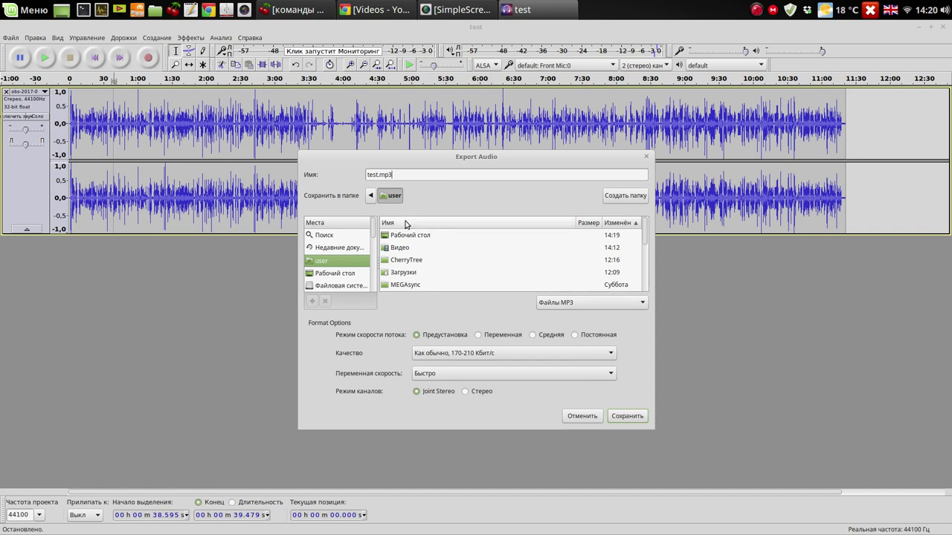
click(347, 274)
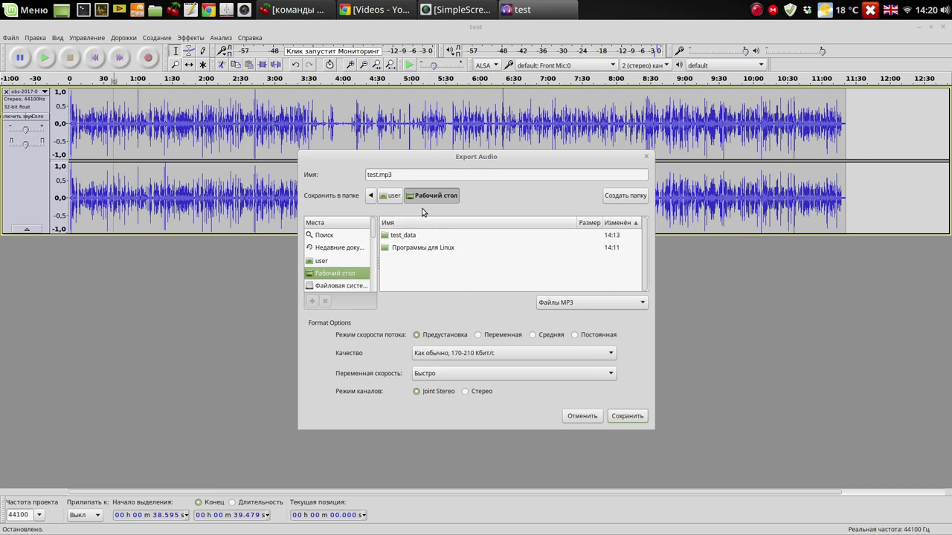
click(631, 417)
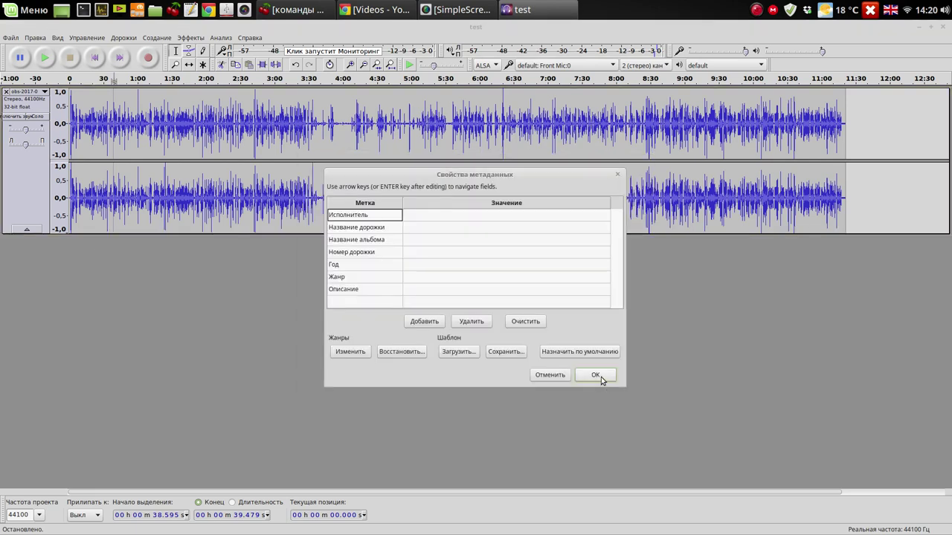
click(597, 375)
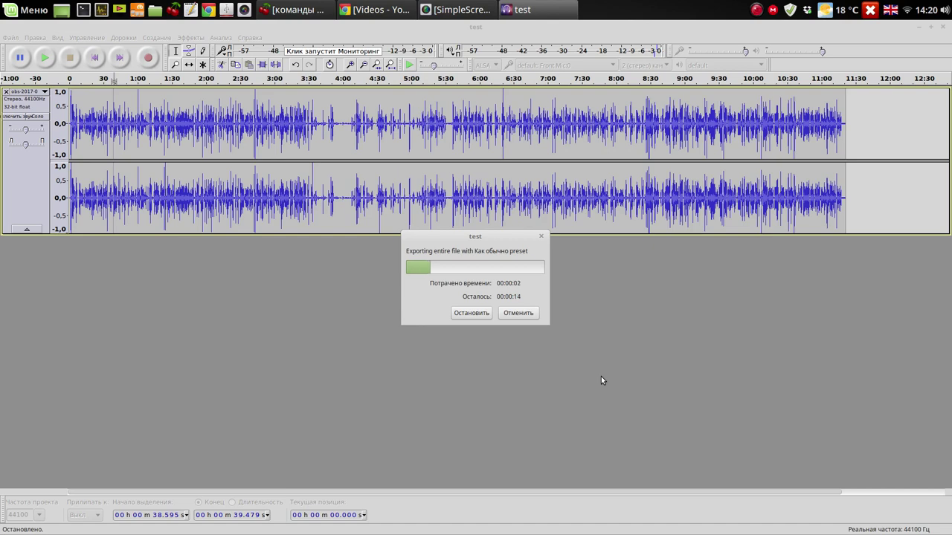
Close the audio editor and move the test.mp3 file on the desktop away from the trash, beside the test_data folder.
click(929, 28)
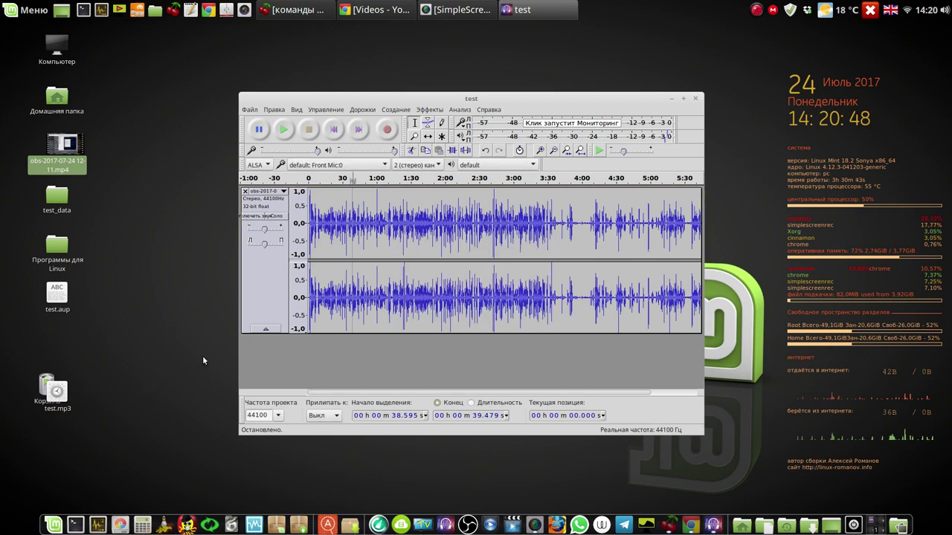
click(694, 101)
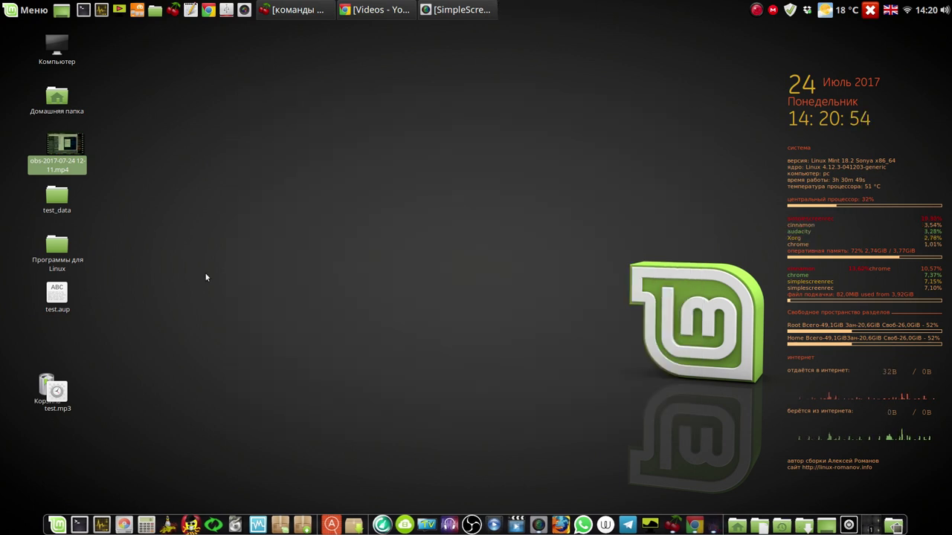
drag(51, 405, 134, 224)
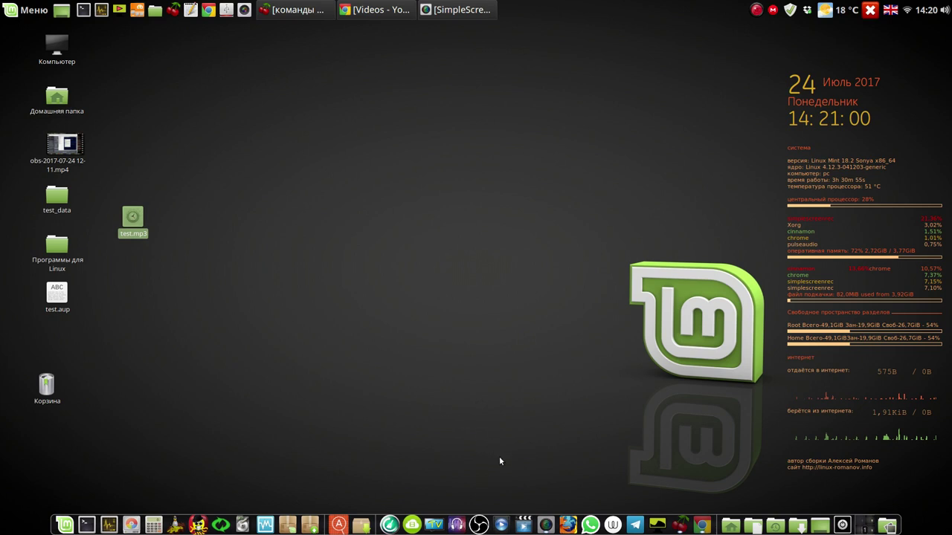
click(523, 523)
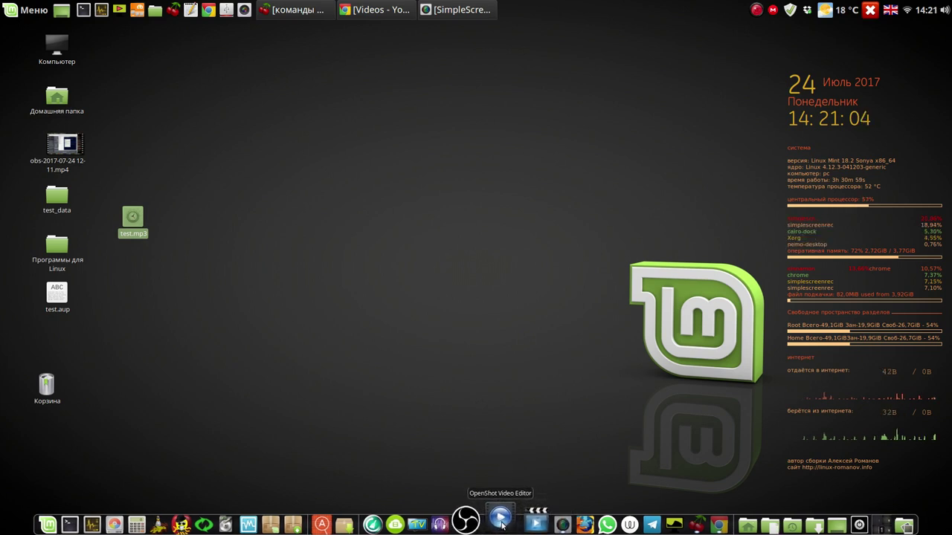
click(501, 524)
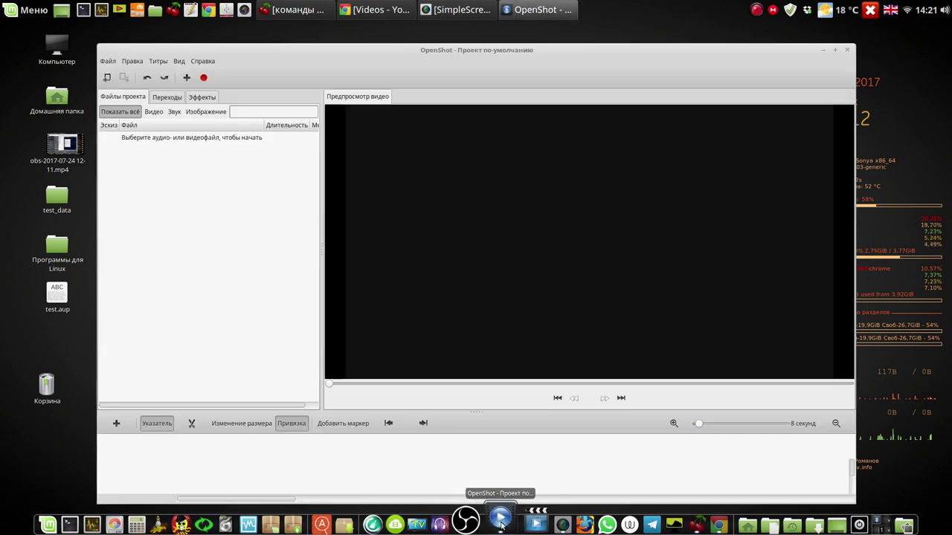
click(185, 78)
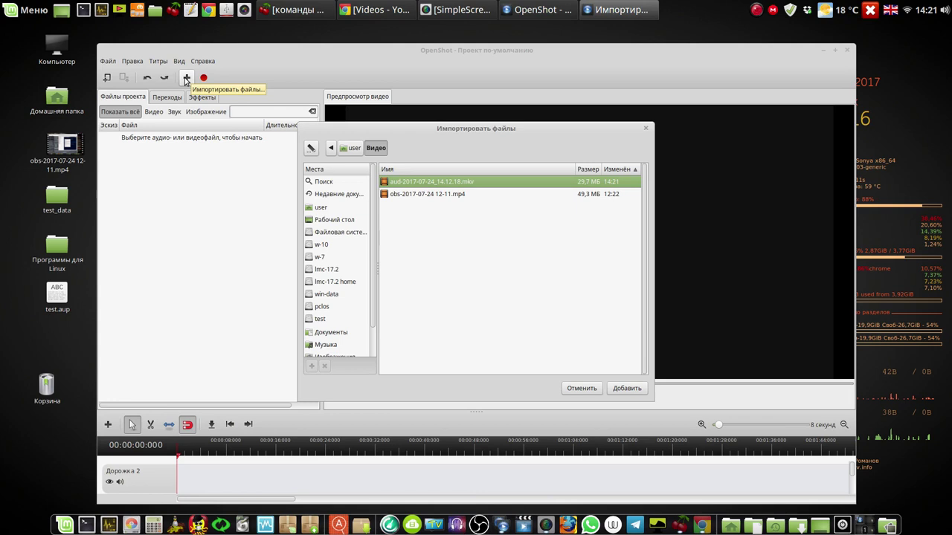
click(427, 195)
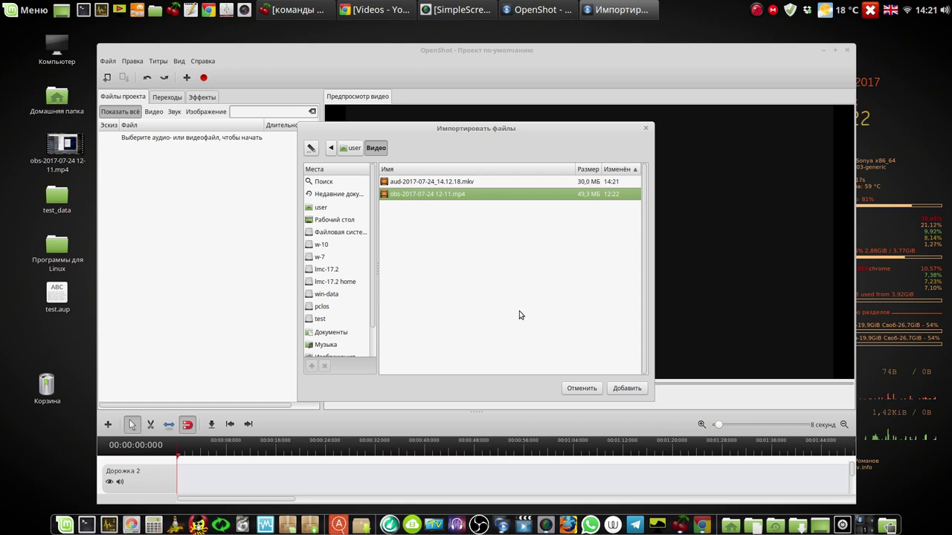
click(626, 390)
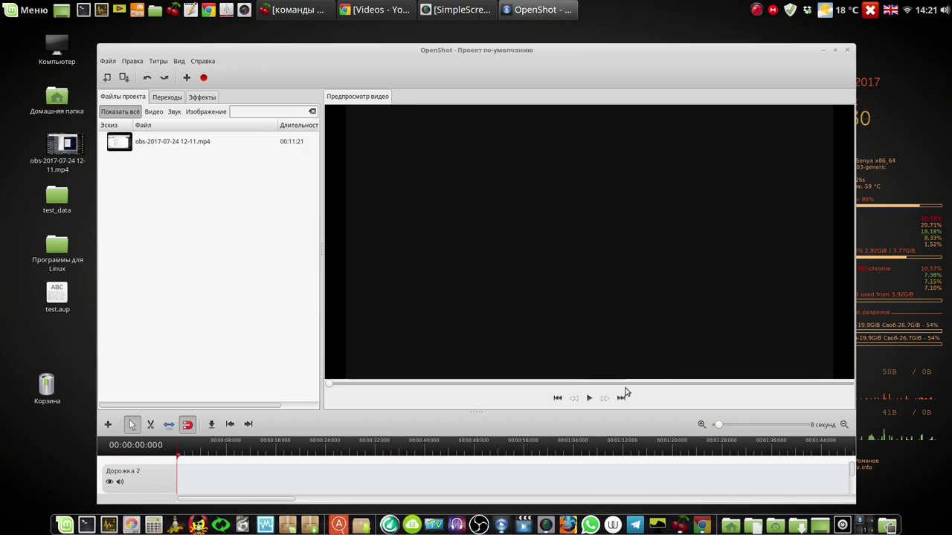
click(119, 145)
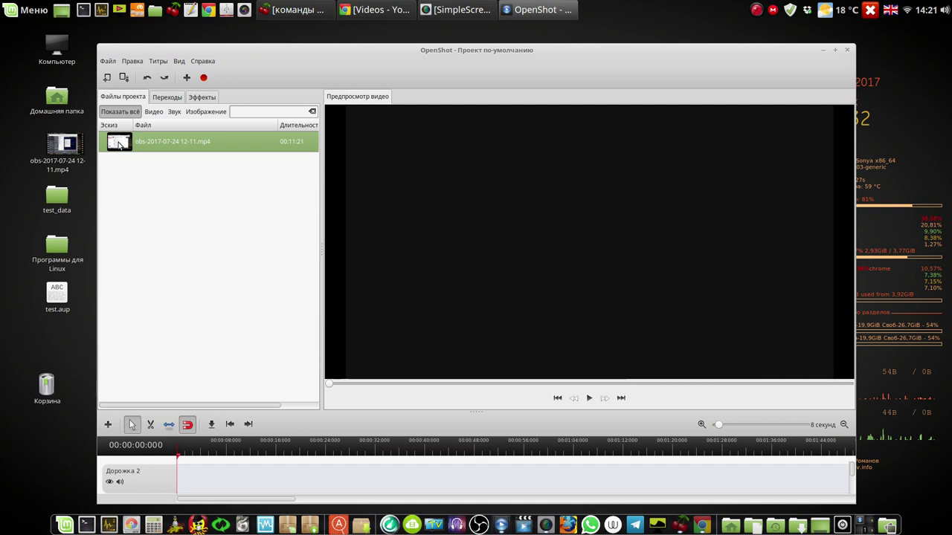
drag(119, 145, 191, 482)
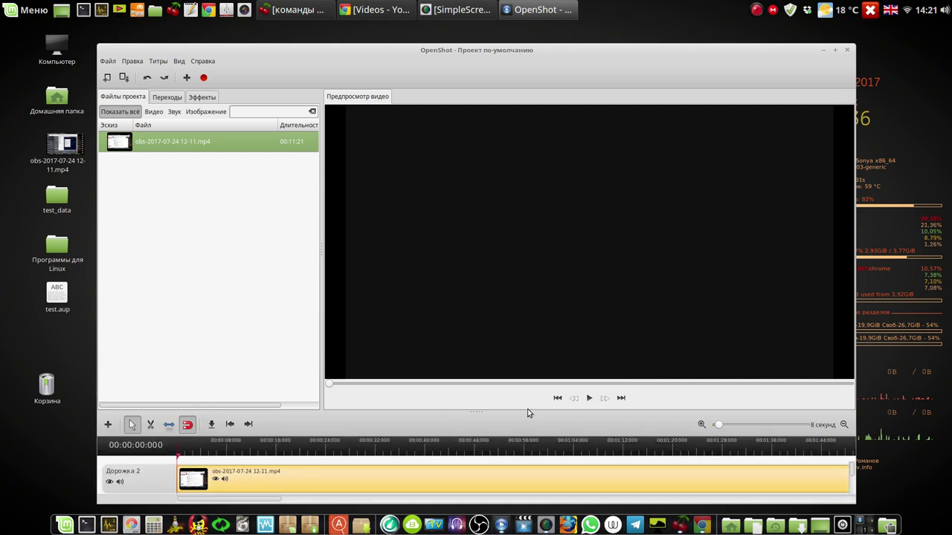
drag(527, 410, 526, 380)
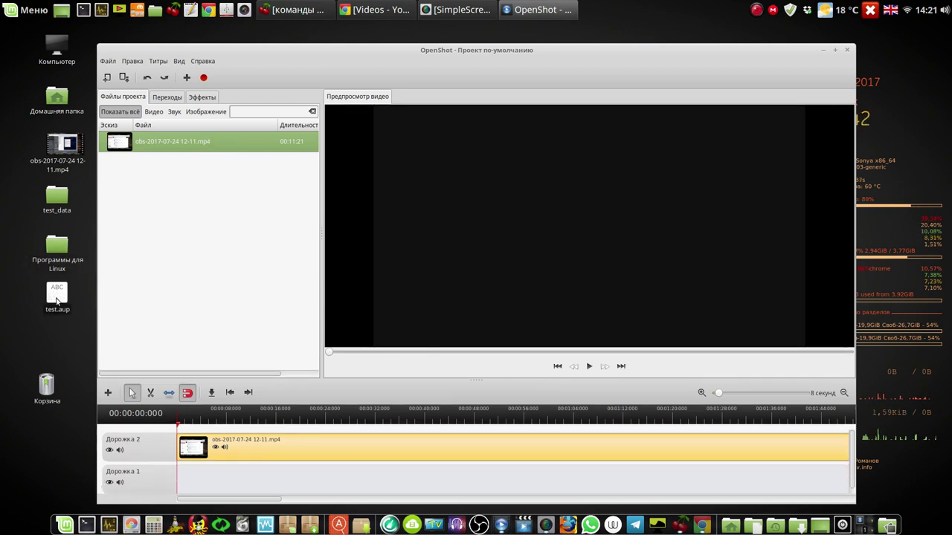
Import test.mp3 from the Рабочий стол folder and place it at the start of Дорожка 1.
click(186, 79)
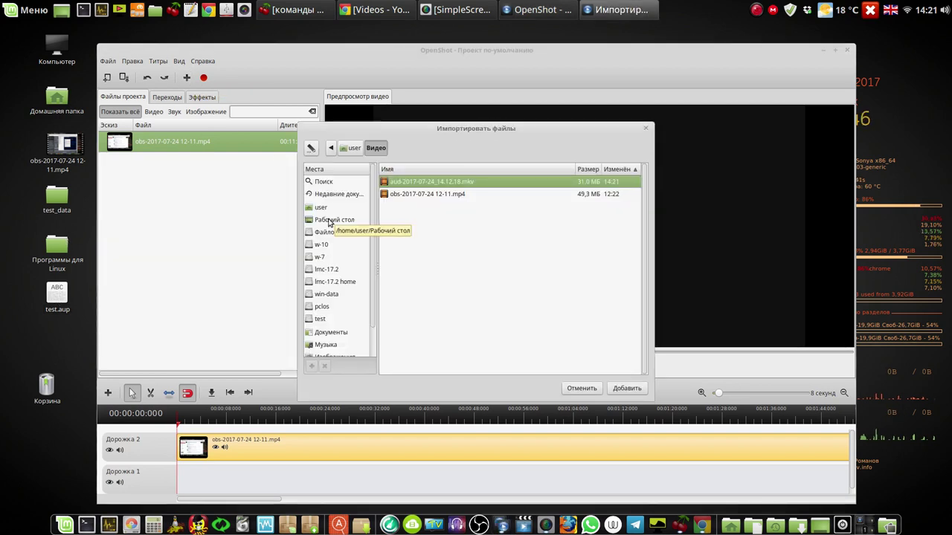
click(330, 222)
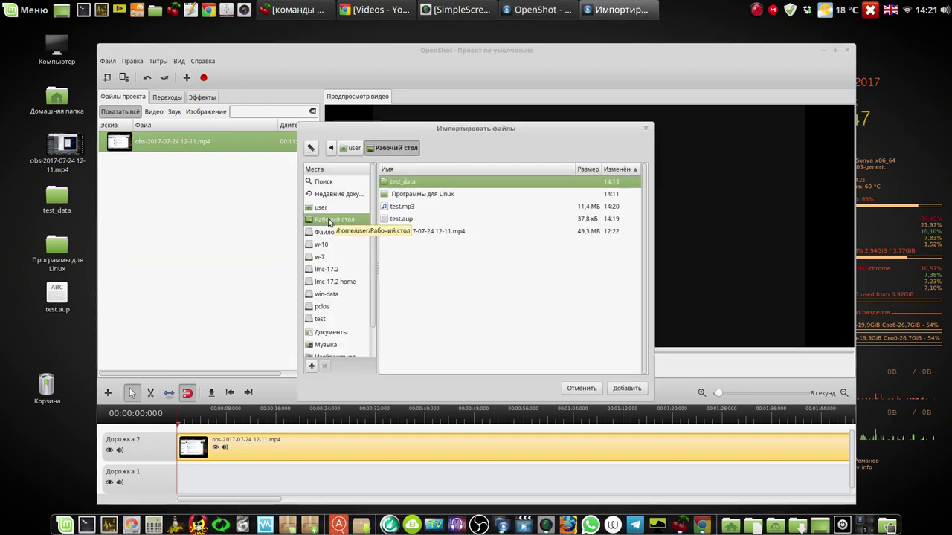
click(413, 209)
click(627, 388)
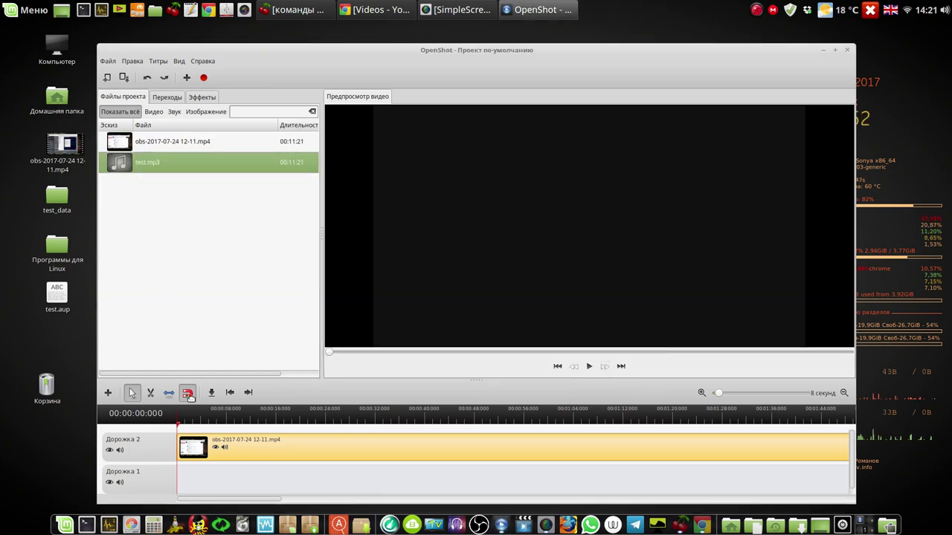
drag(190, 396, 195, 477)
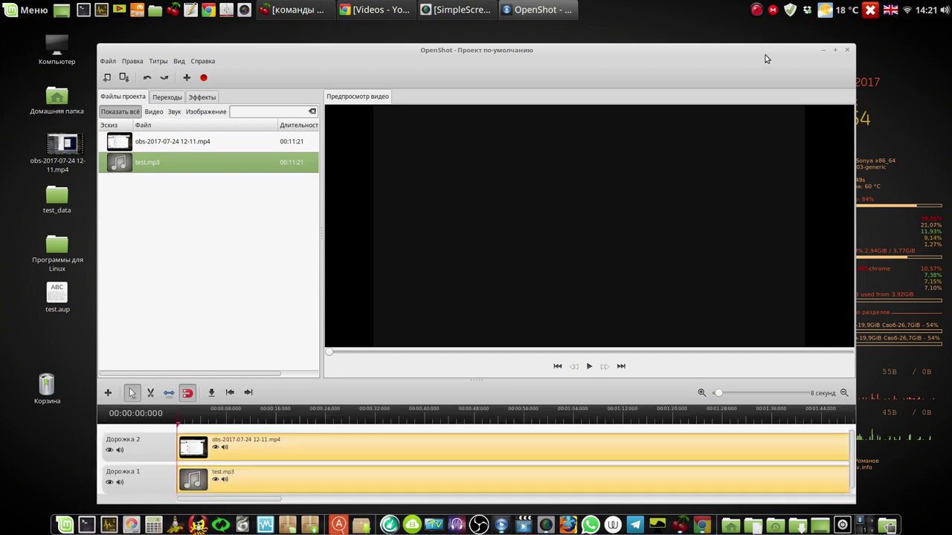
Maximize the editor window and set the timeline scale to 41 seconds so both clips fit.
click(834, 50)
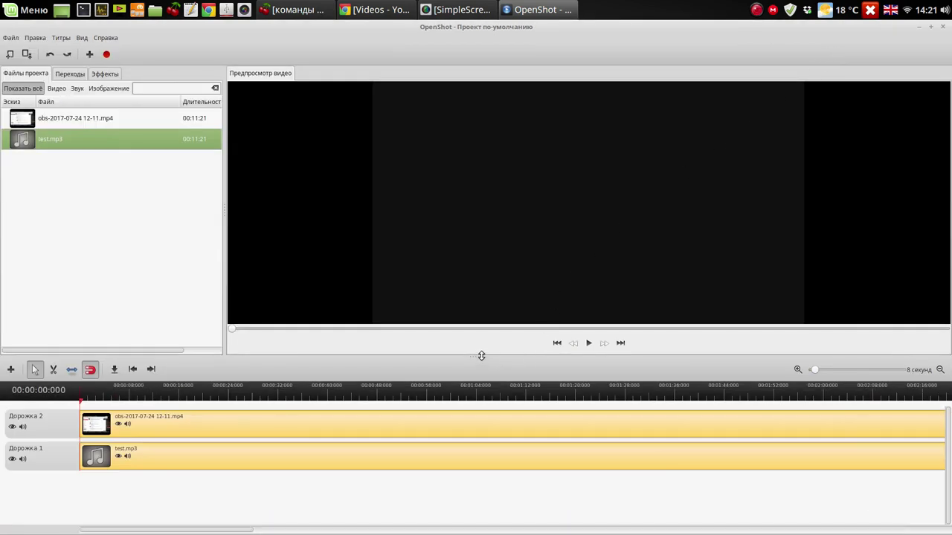
drag(481, 356, 482, 383)
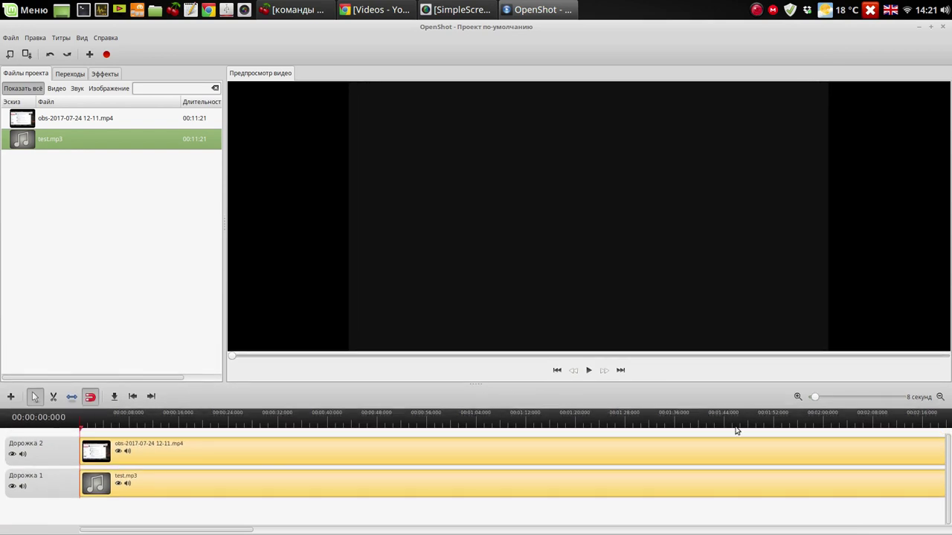
scroll(834, 402, down, 1)
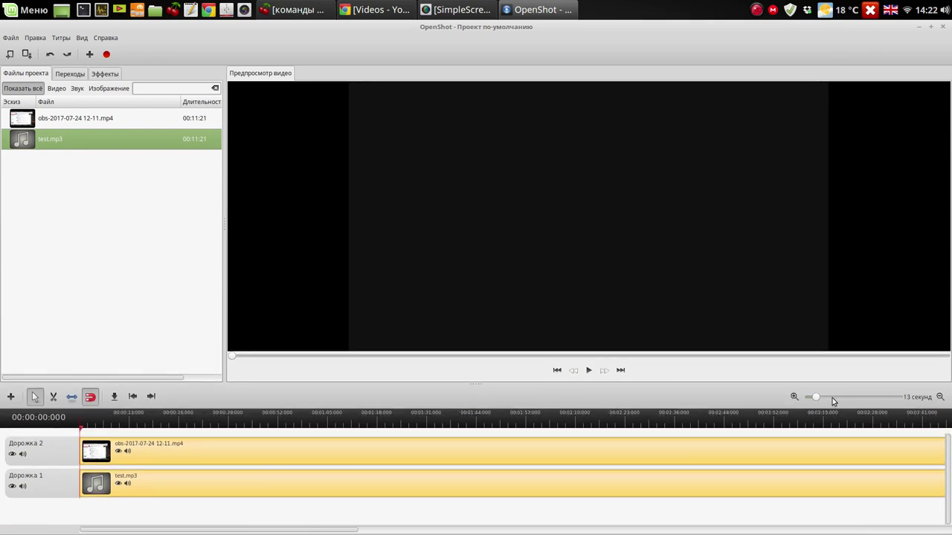
drag(815, 398, 827, 398)
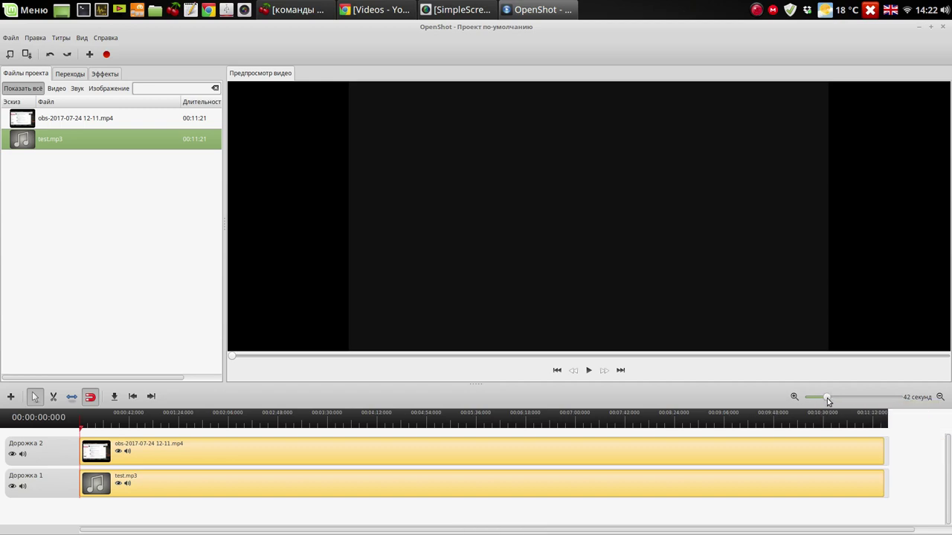
drag(828, 401, 828, 401)
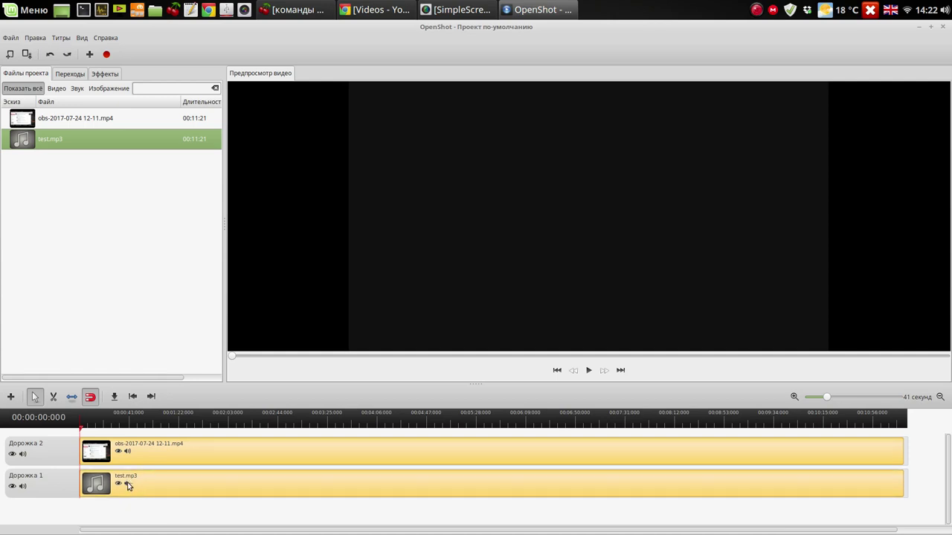
Play about the first 10 seconds with test.mp3 muted to hear the original sound, and return to the start.
click(590, 371)
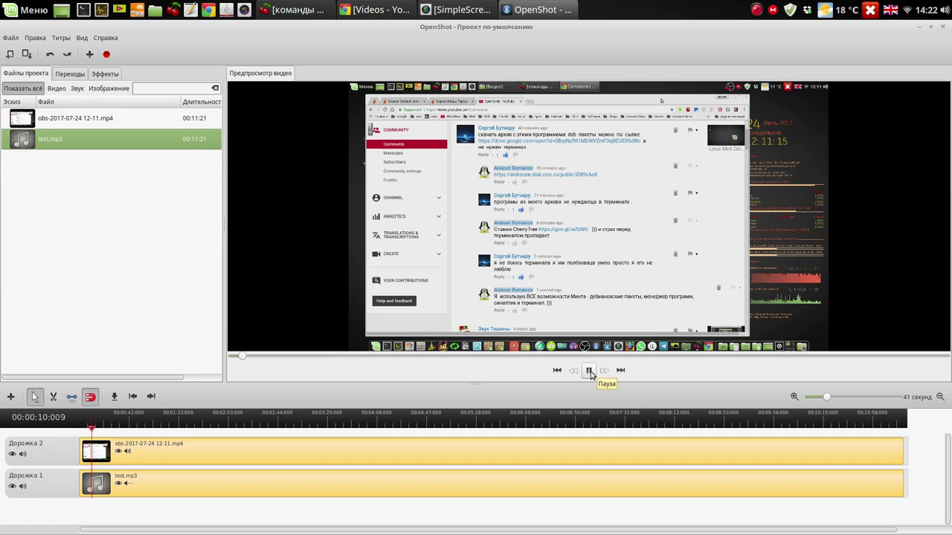
click(588, 371)
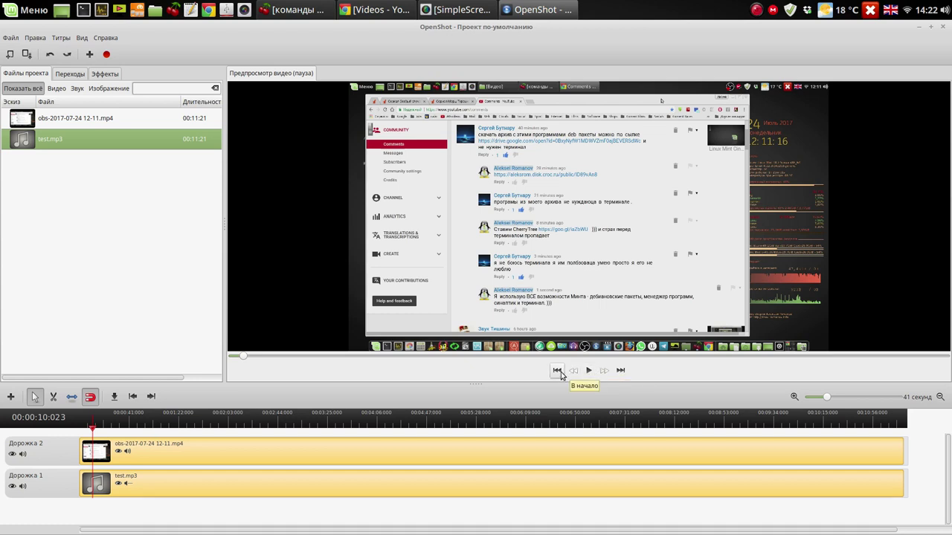
click(557, 371)
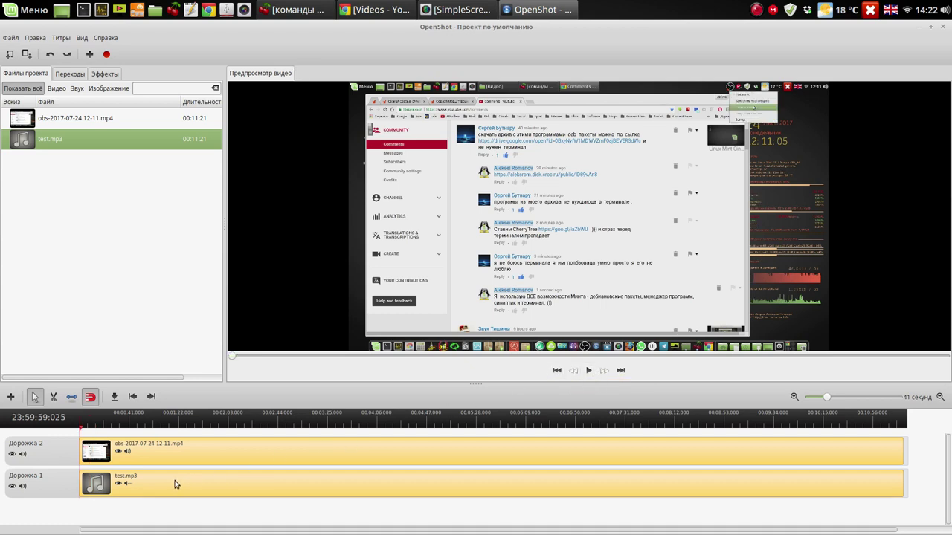
click(127, 451)
click(128, 483)
click(589, 371)
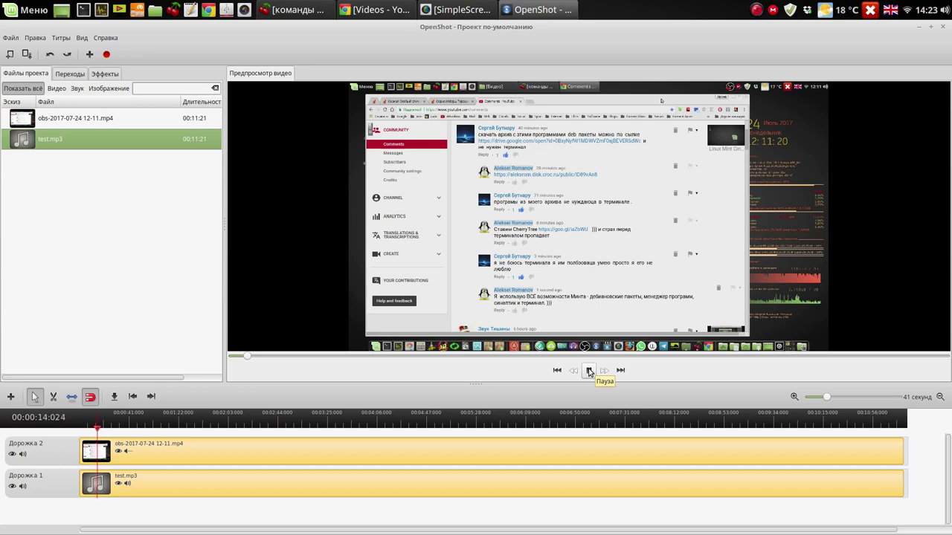
click(588, 371)
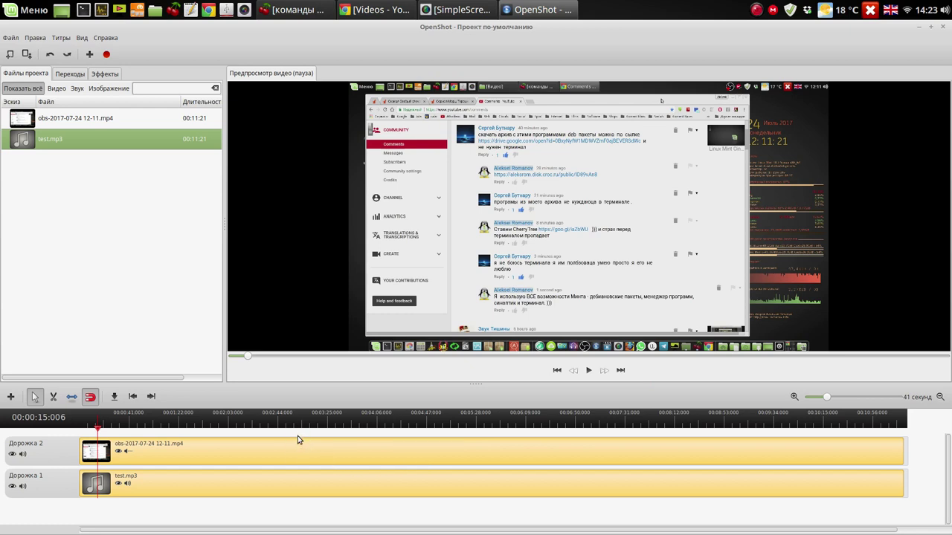
Save the project as audio in the Видео folder with the HD 1080p 25 fps profile.
click(27, 55)
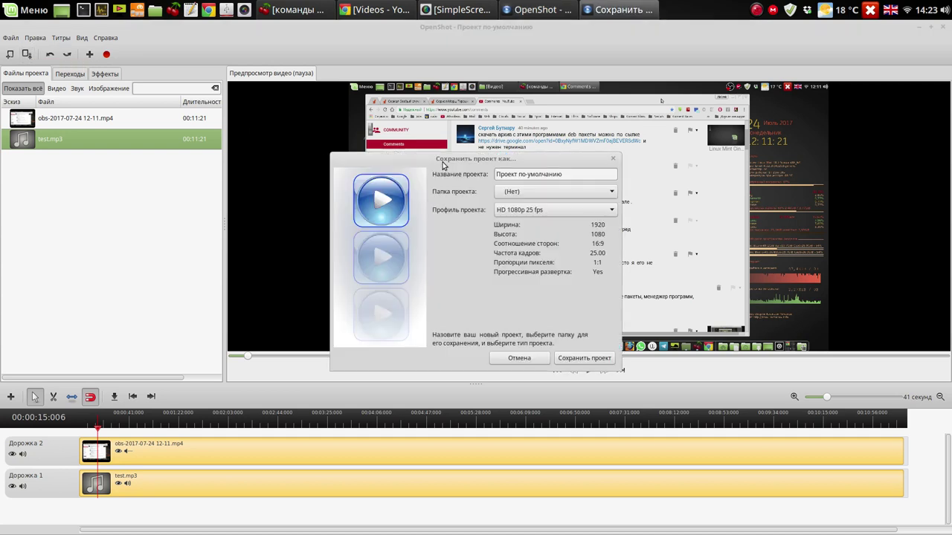
drag(572, 174, 491, 174)
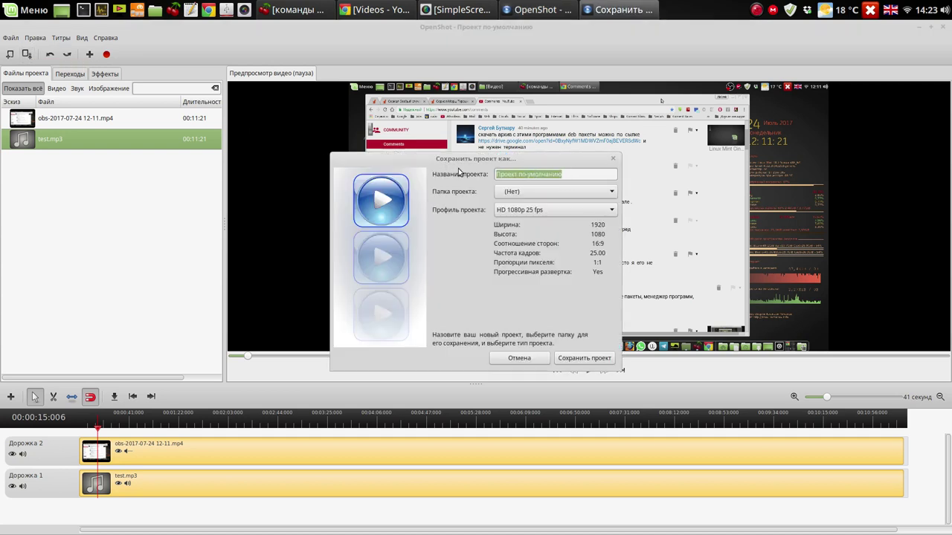
text(audio)
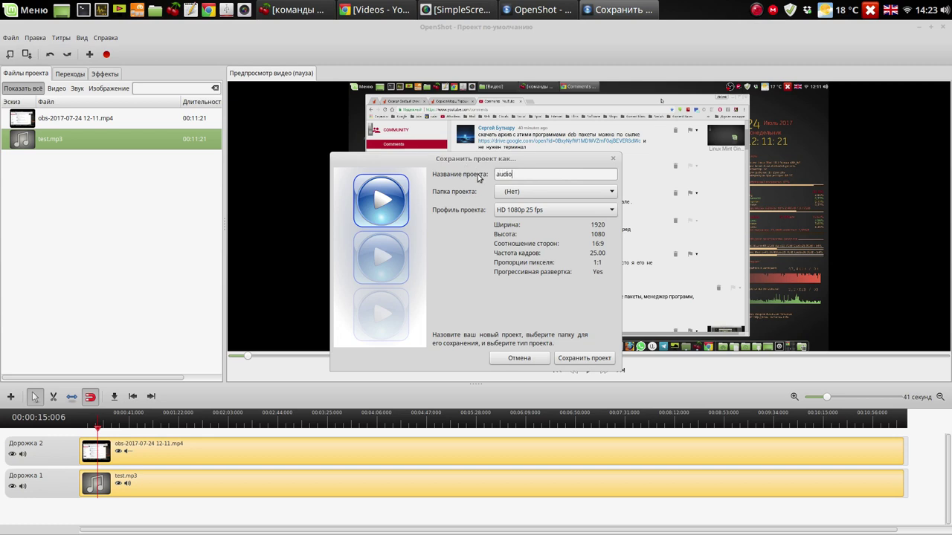
click(538, 193)
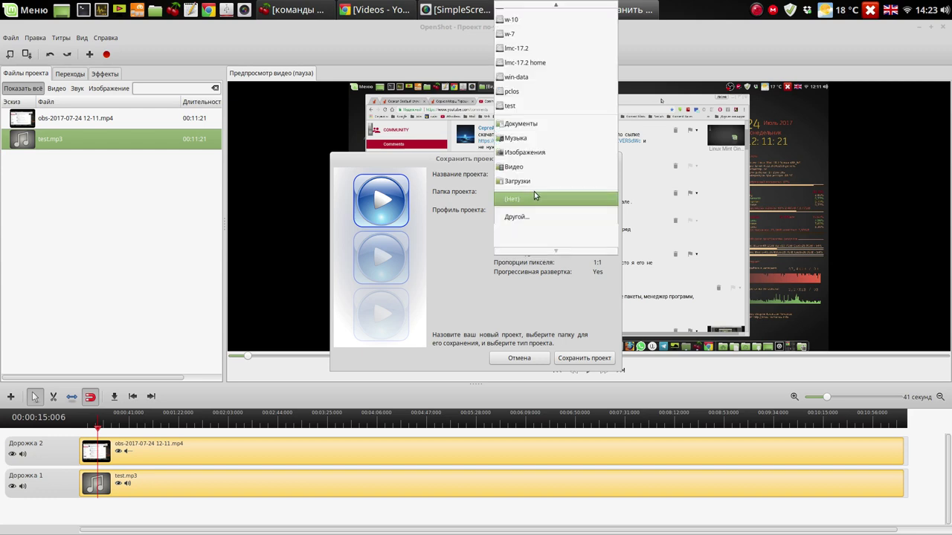
click(526, 170)
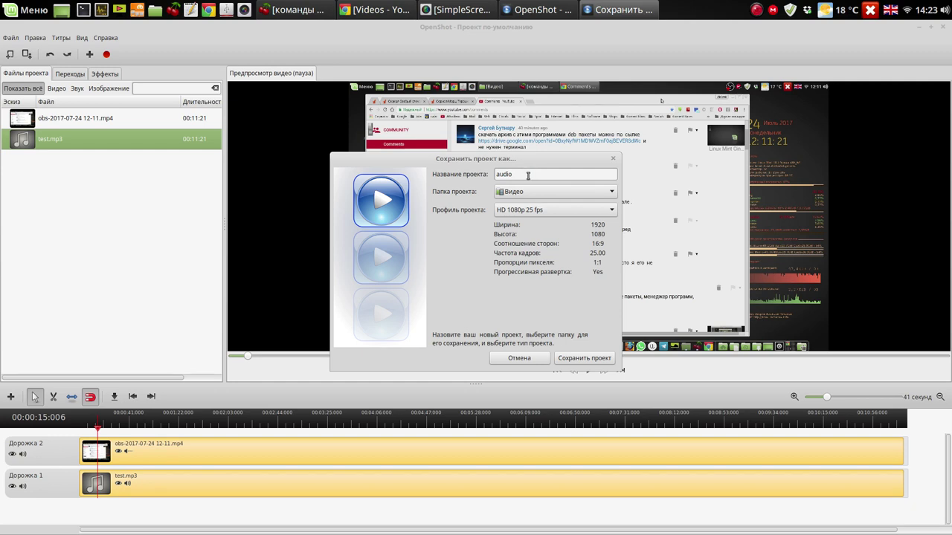
click(585, 358)
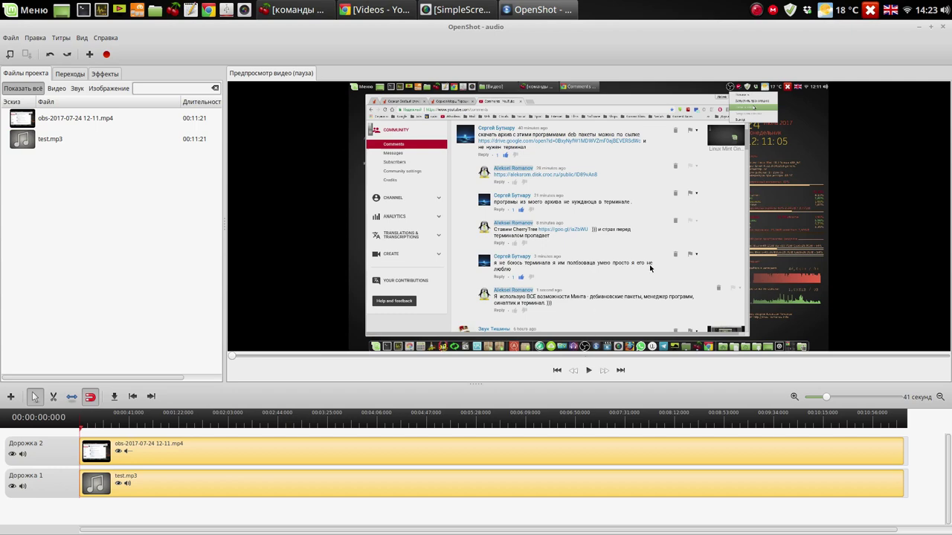
Restore the editor to a smaller window and set the openshot process priority to Очень низкий in the system monitor.
click(930, 27)
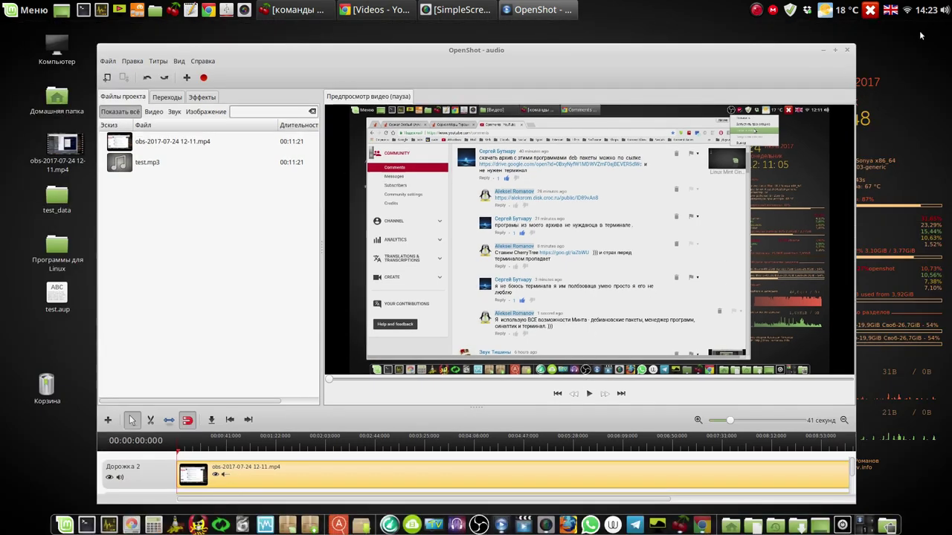
drag(615, 56, 528, 36)
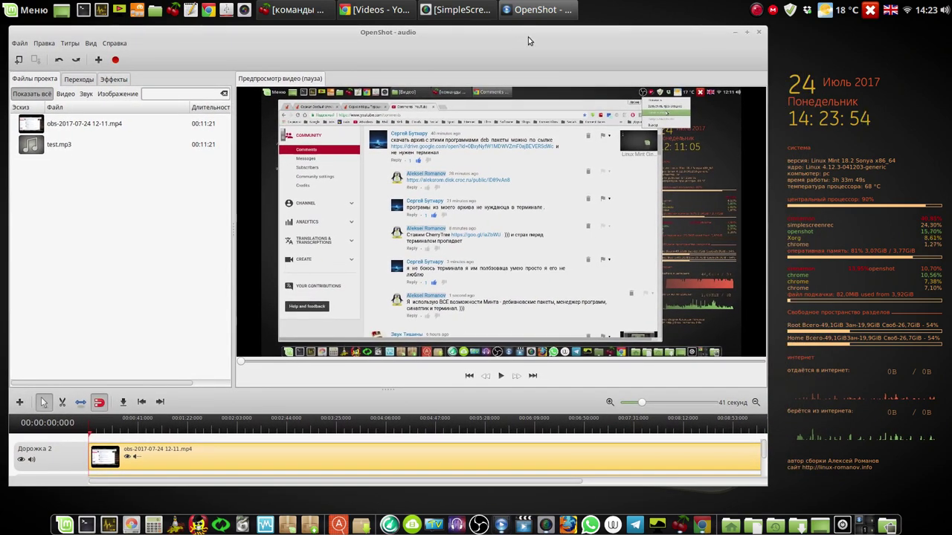
click(103, 11)
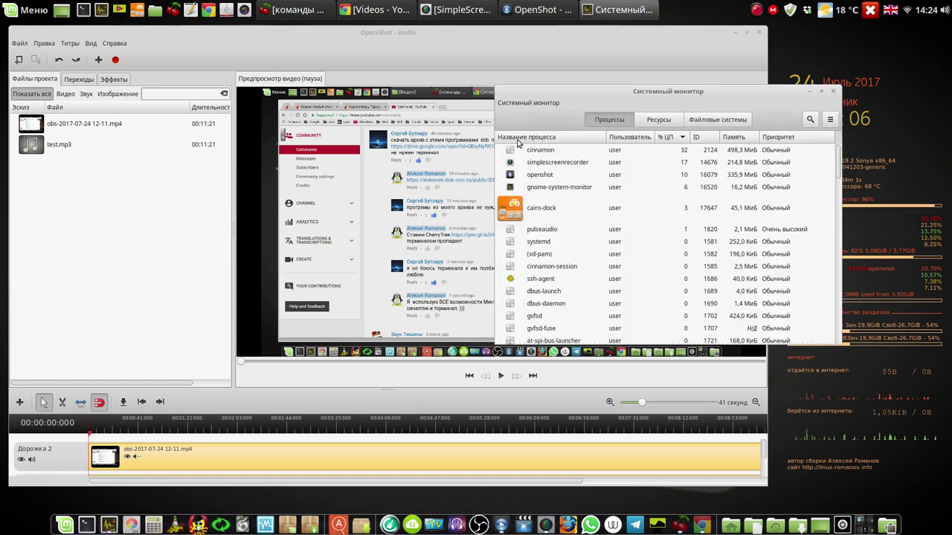
click(543, 175)
right_click(547, 175)
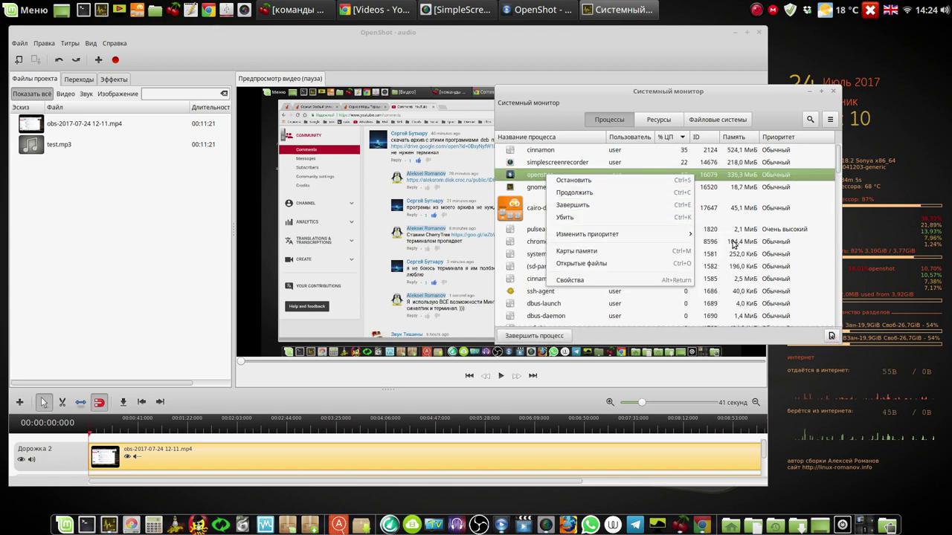
mouse_move(691, 236)
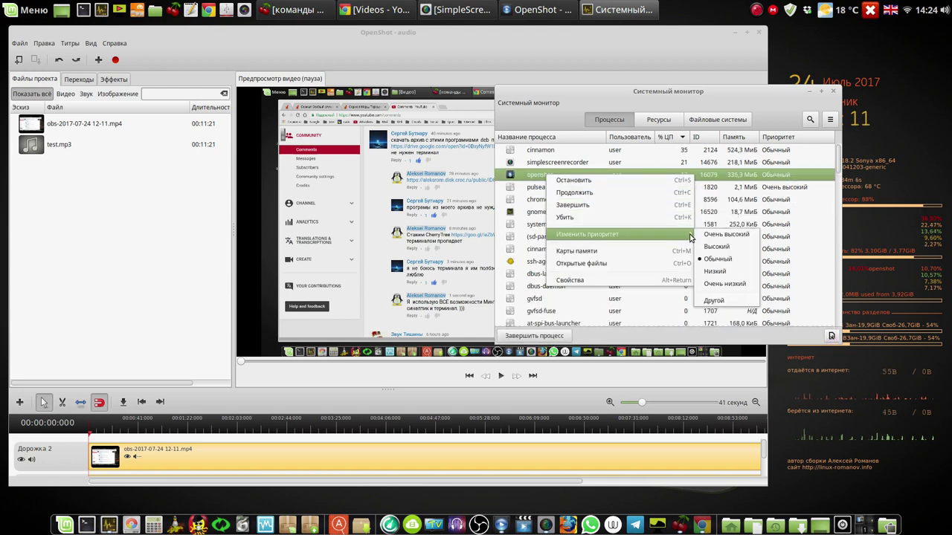
click(721, 287)
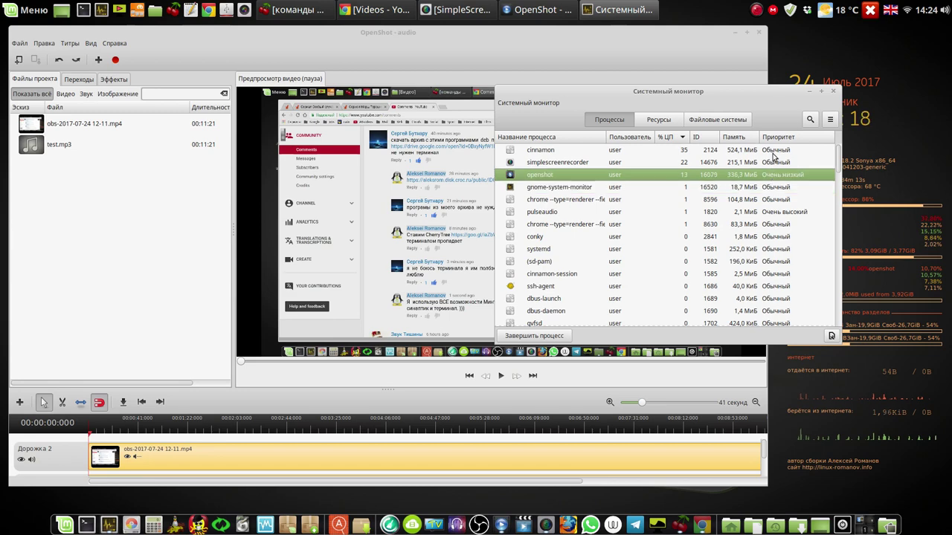
click(833, 92)
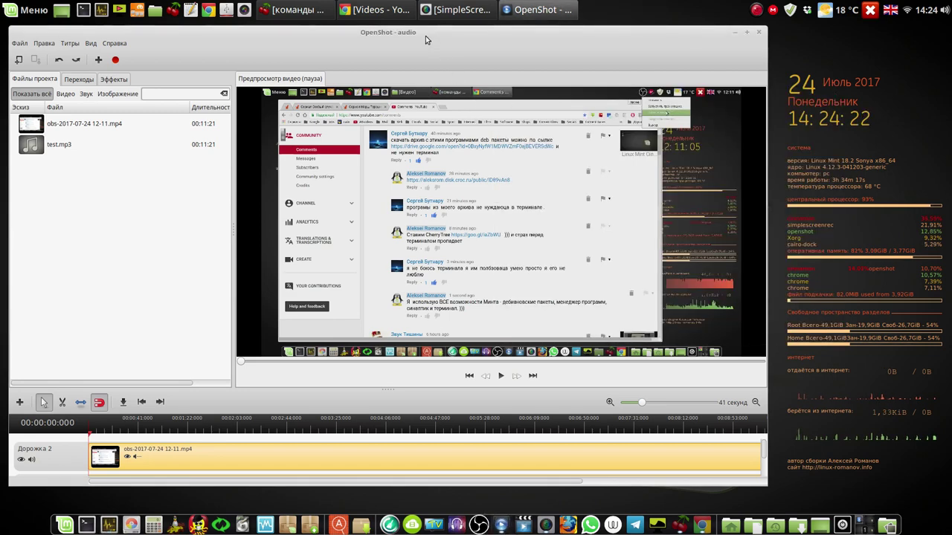
Set up the video export with the Blu-Ray/AVCHD profile, AVCHD диски target, HD 1080p 25 fps and Высокое quality.
click(116, 60)
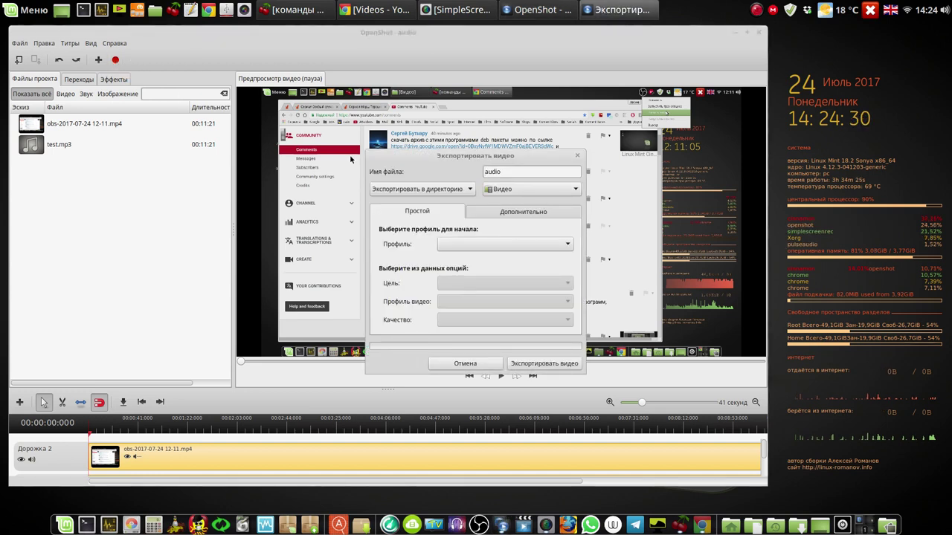
click(483, 242)
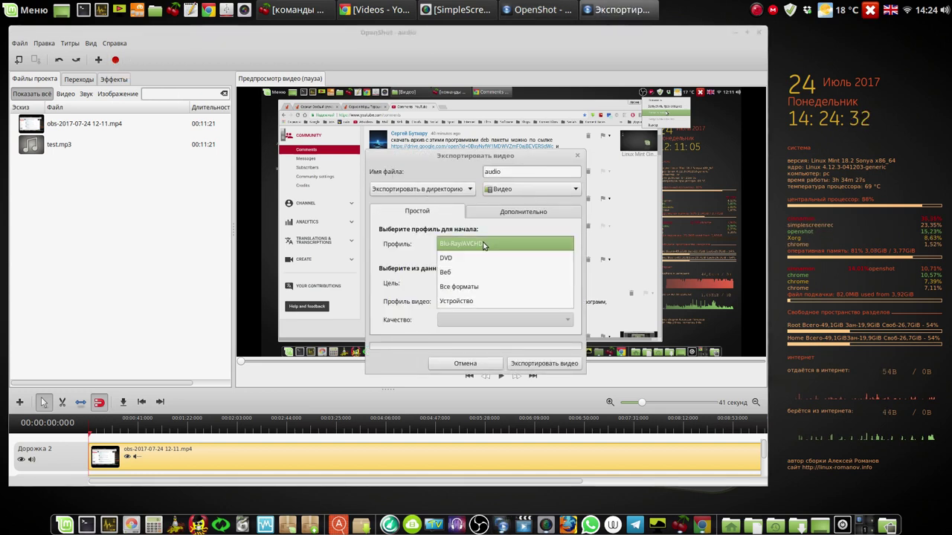
click(483, 244)
click(475, 320)
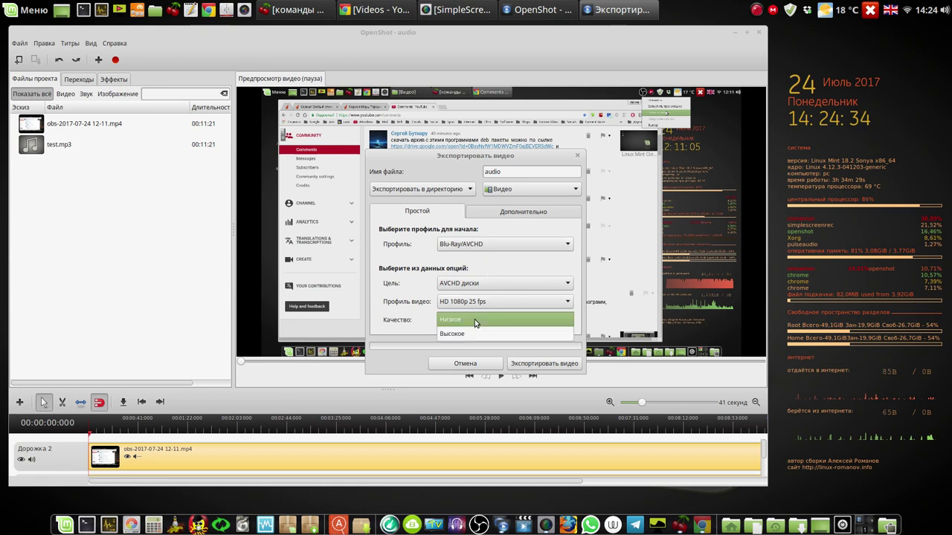
click(474, 336)
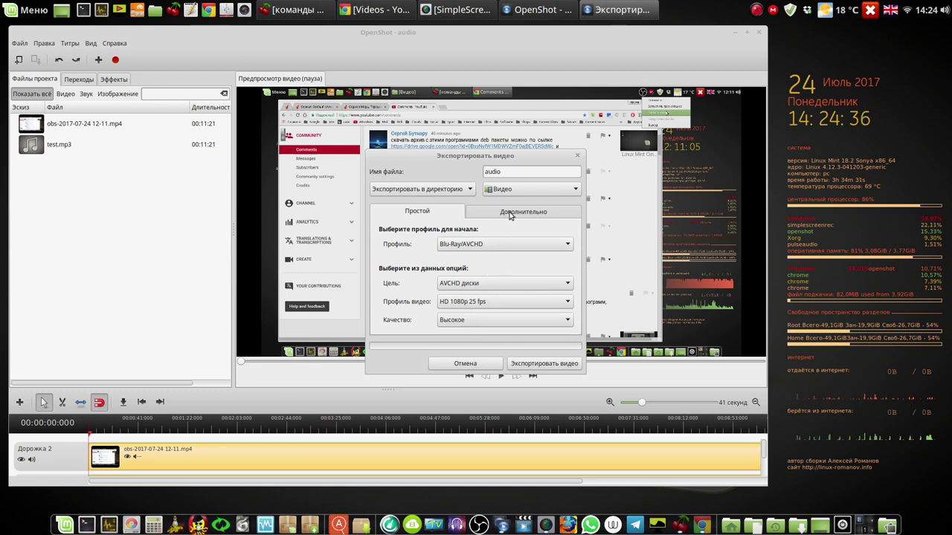
Review the advanced video and audio export parameters and return to the simple export settings.
click(510, 214)
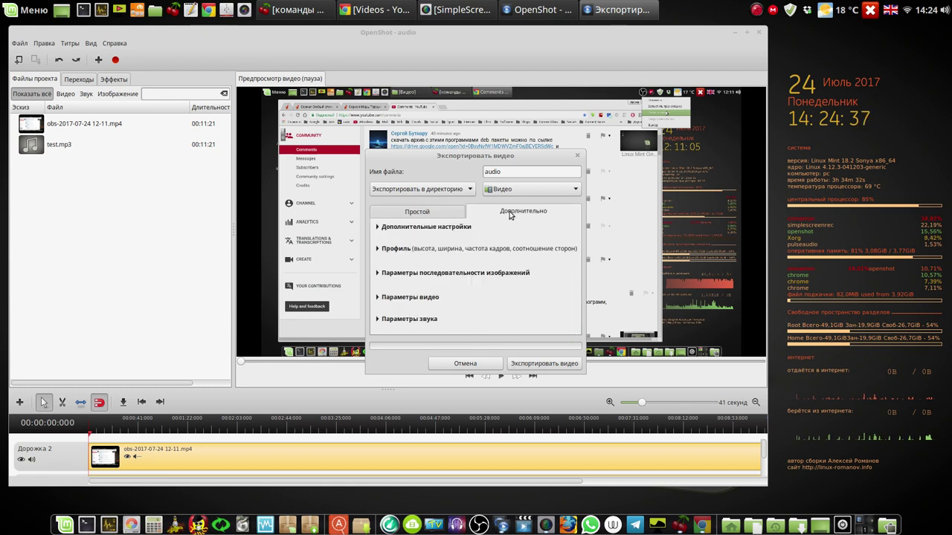
click(418, 300)
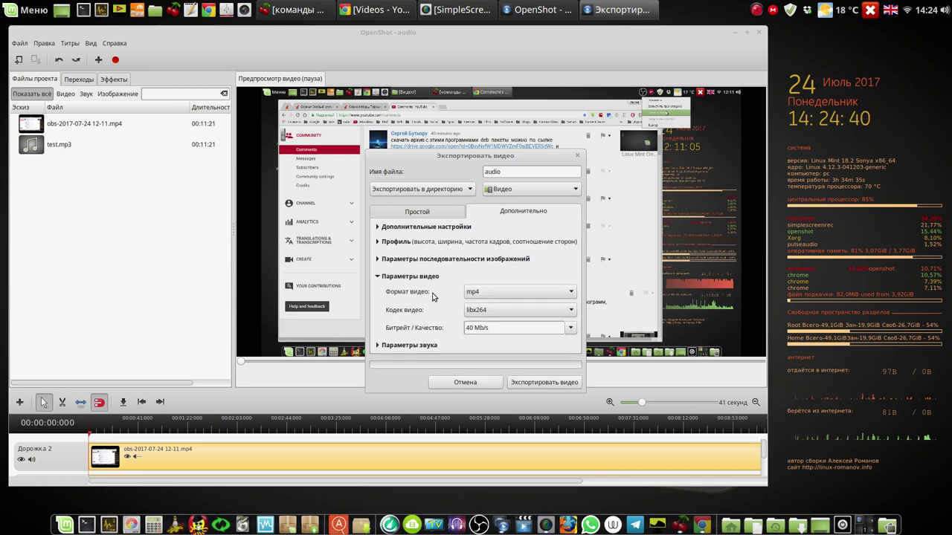
click(418, 344)
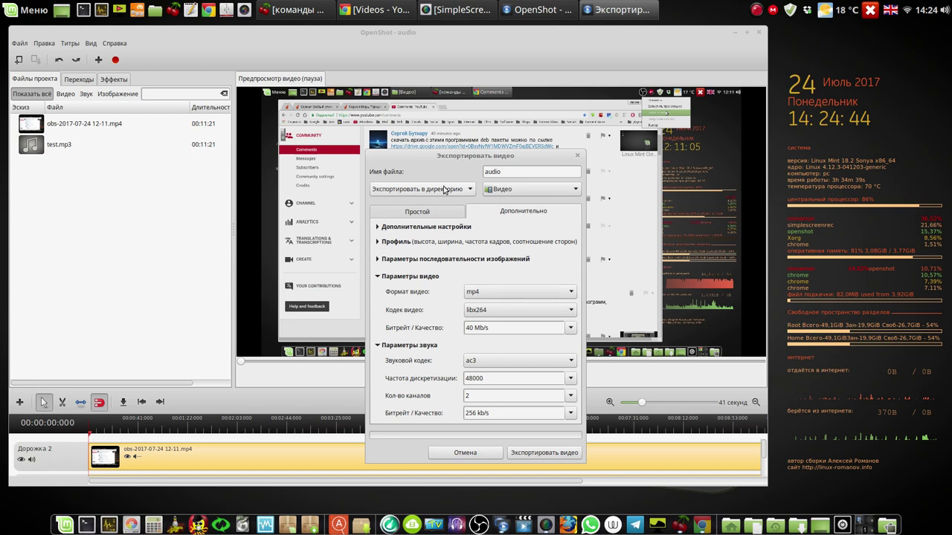
click(420, 213)
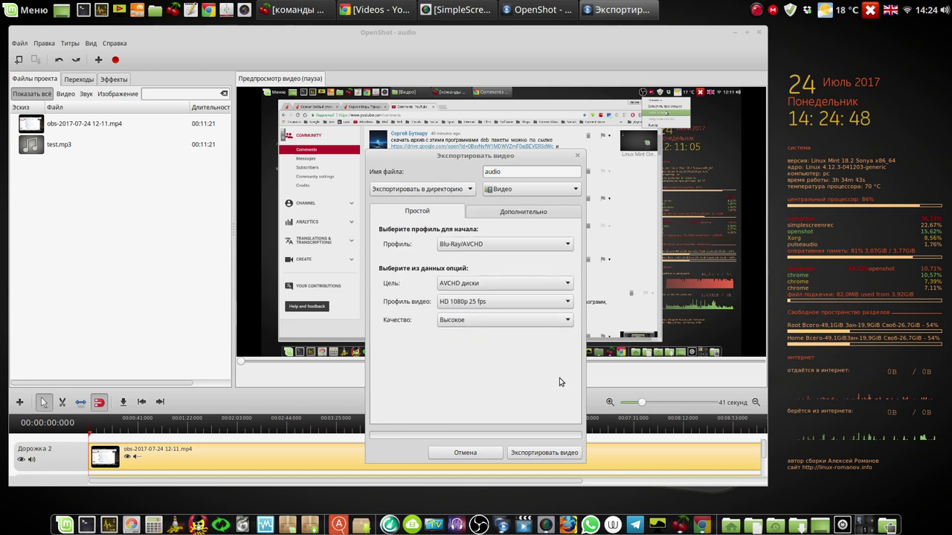
Cancel the video export, bring the editor window back and close OpenShot.
click(732, 33)
drag(533, 157, 681, 79)
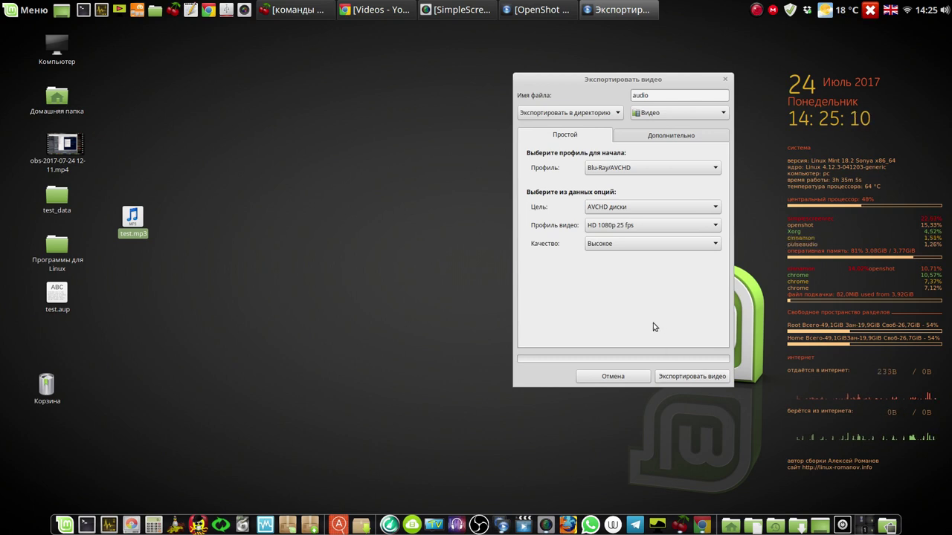
click(621, 377)
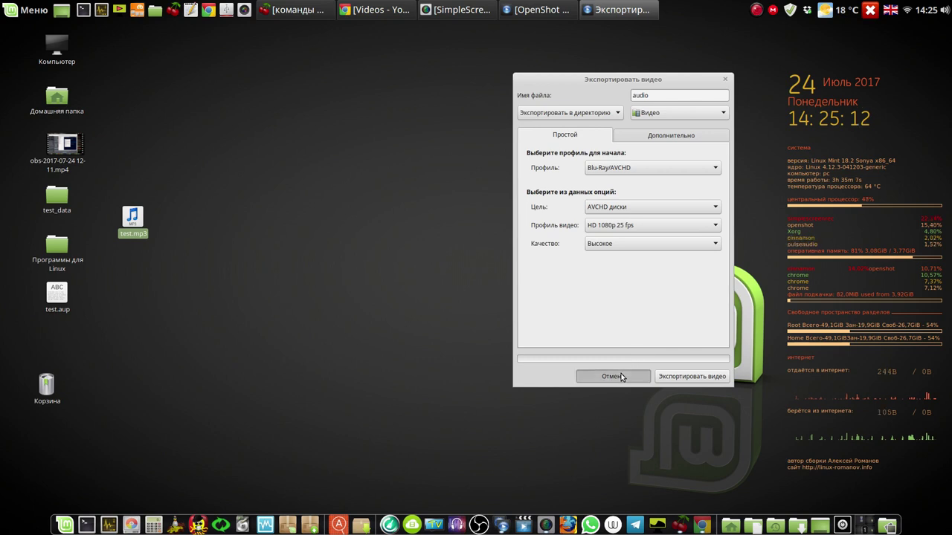
click(547, 11)
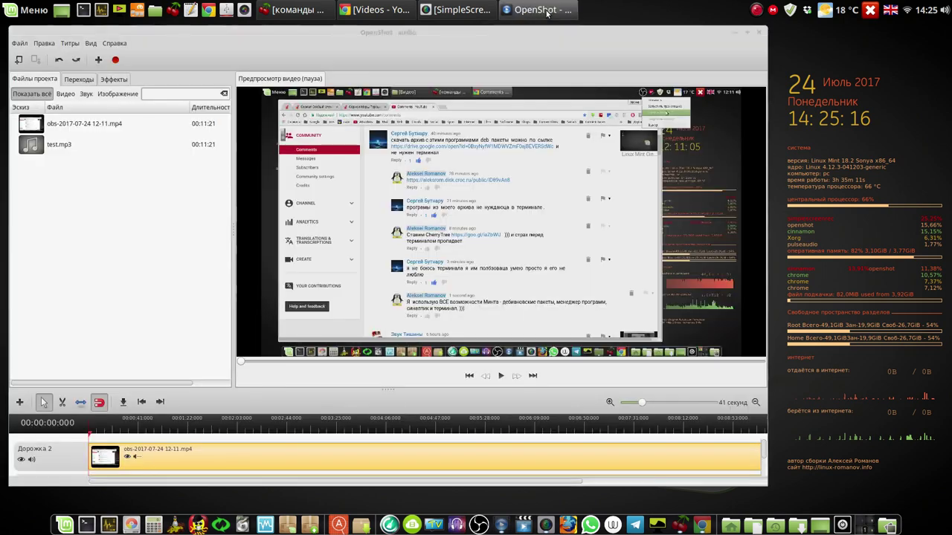
click(757, 34)
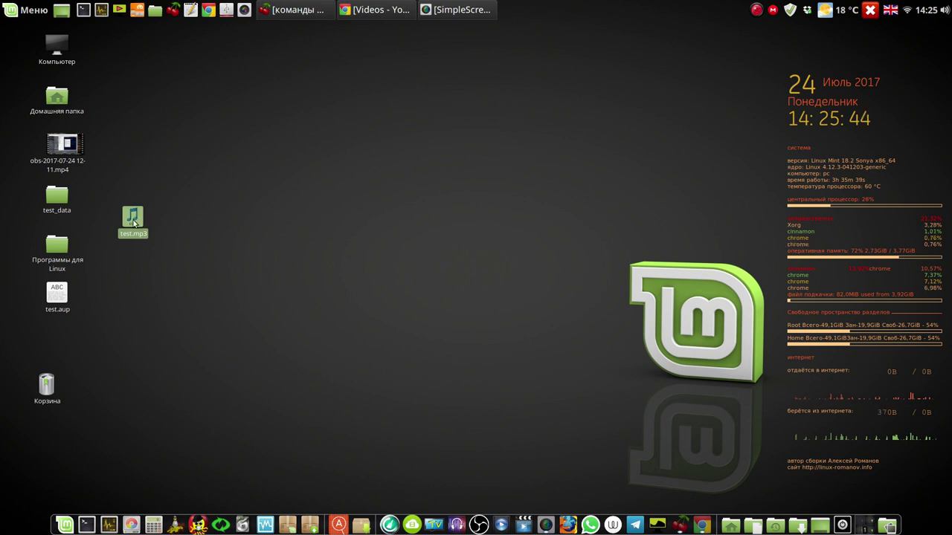
Move test.mp3 on the desktop to beside the Домашняя папка icon and deselect it.
drag(134, 221, 134, 99)
click(143, 183)
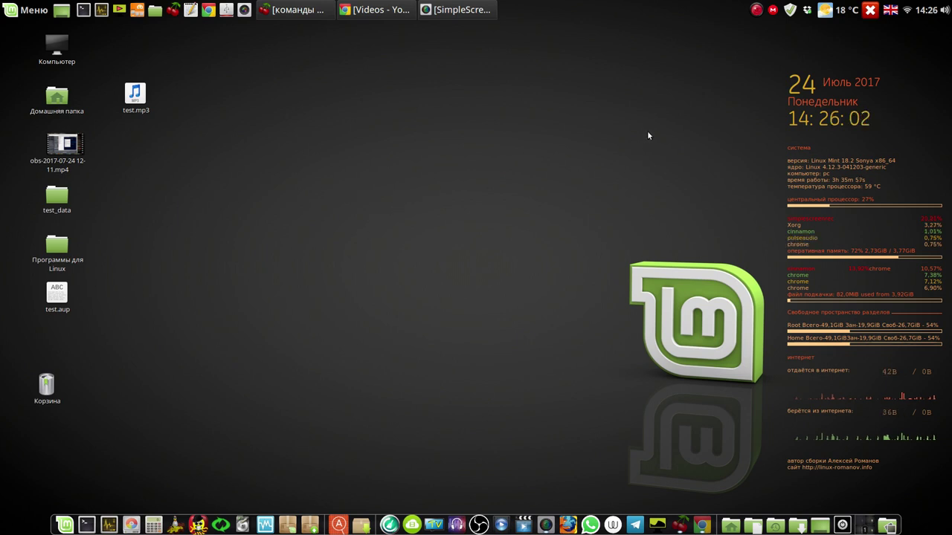
right_click(756, 10)
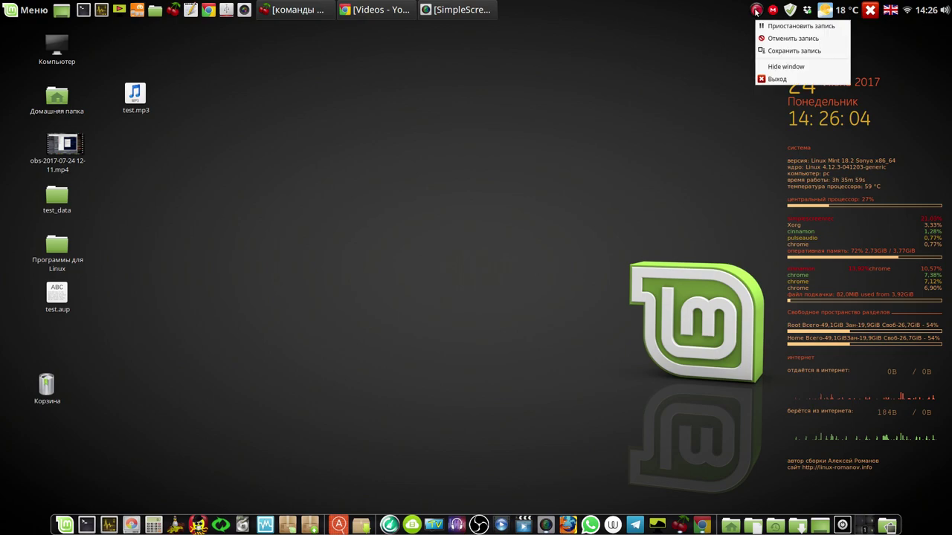